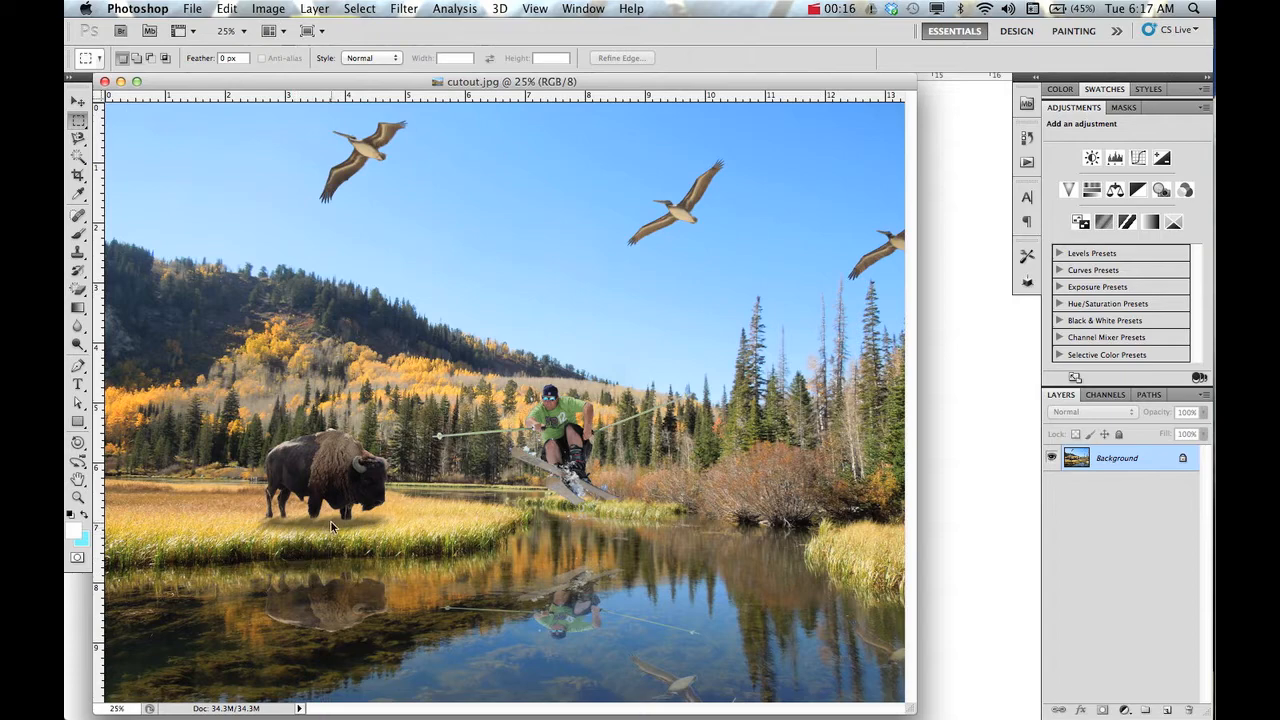
Close cutout.jpg and open the photos 2012-10-05 15.32.28.jpg and 2012-10-19 14.17.20.jpg together.
{"action": "left_click", "coordinate": [104, 82]}
{"action": "left_click", "coordinate": [192, 9]}
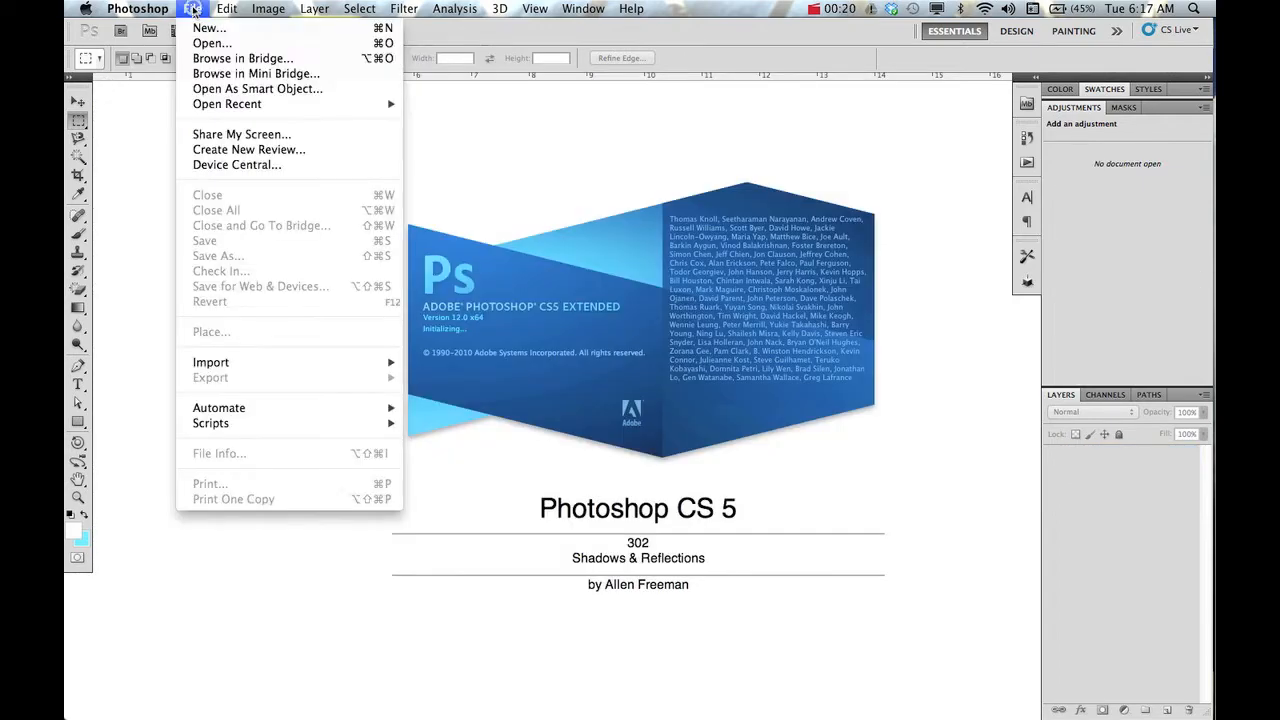
{"action": "left_click", "coordinate": [211, 43]}
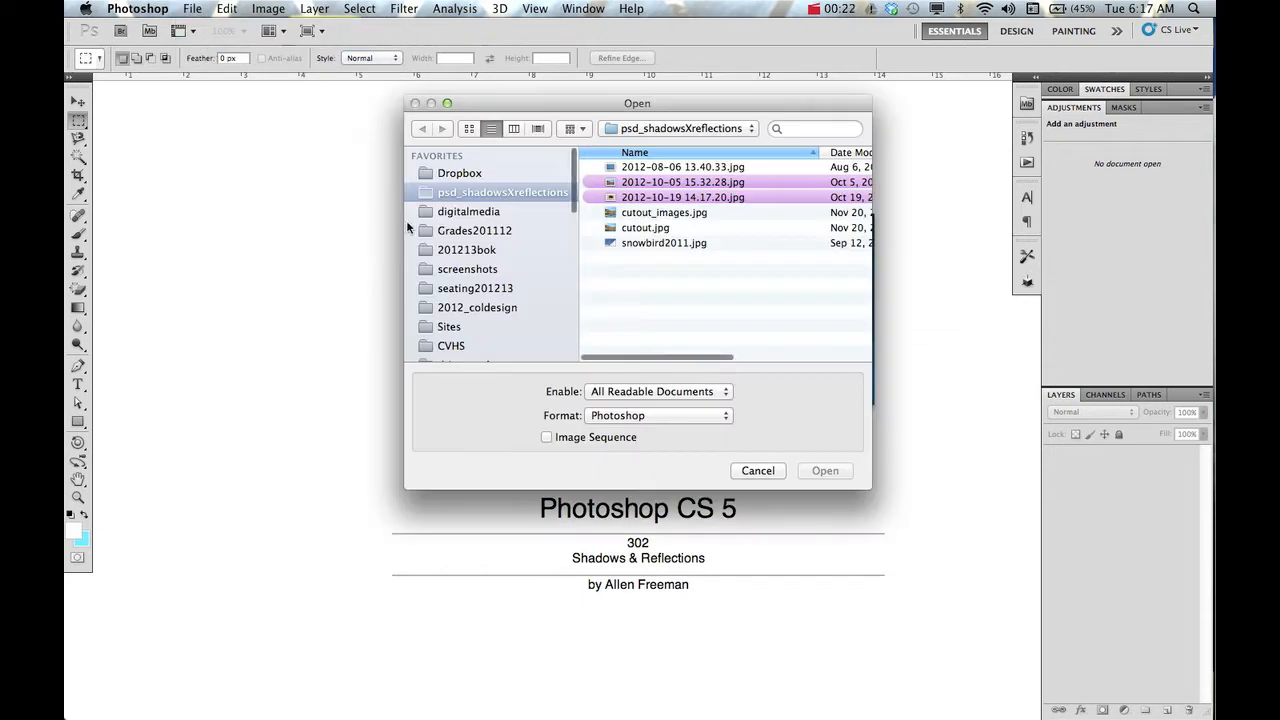
{"action": "left_click", "coordinate": [660, 185]}
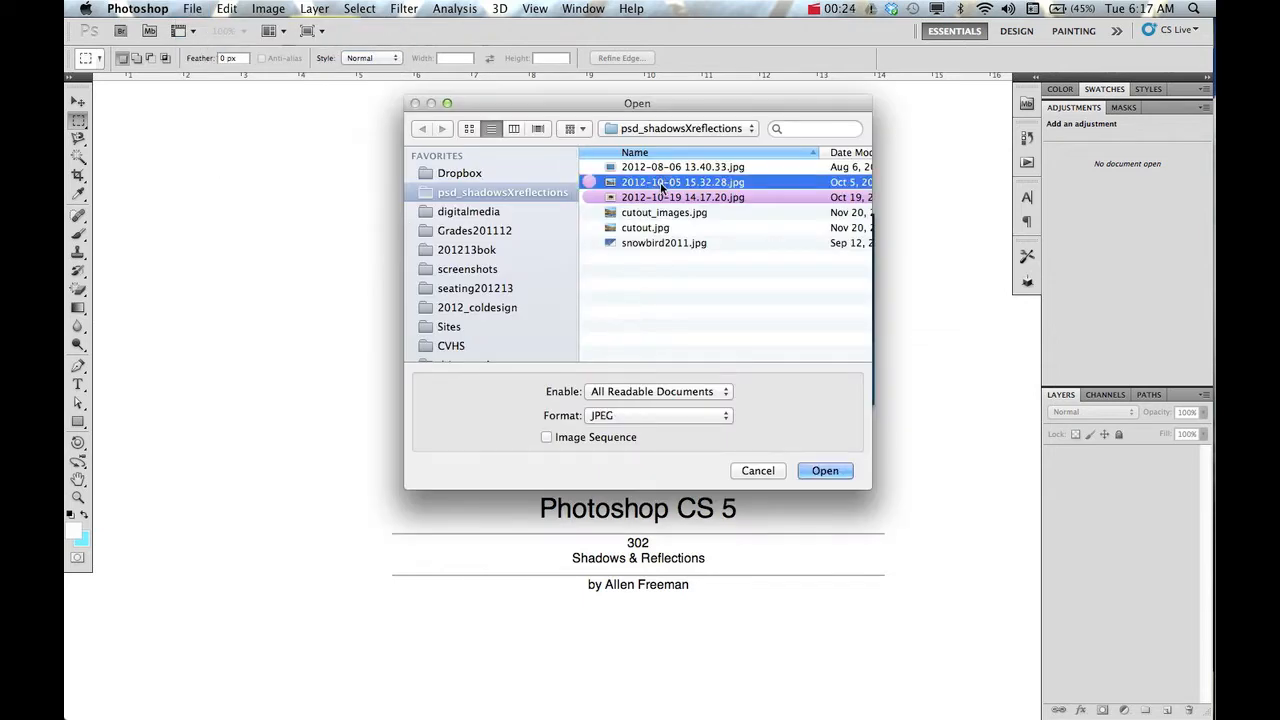
{"action": "left_click", "coordinate": [648, 198], "text": "shift"}
{"action": "left_click", "coordinate": [824, 471]}
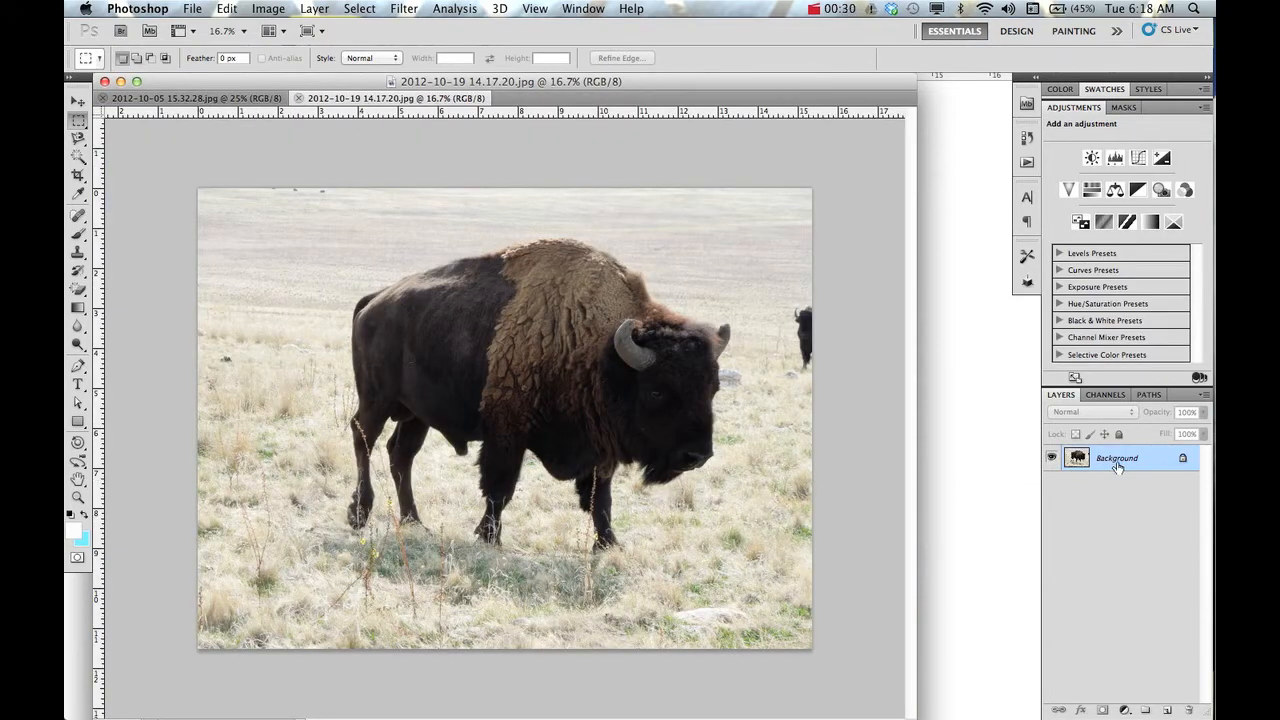
Convert the bison photo's locked Background into a regular layer and select the bison's body with an enlarged Quick Selection brush.
{"action": "double_click", "coordinate": [1180, 462]}
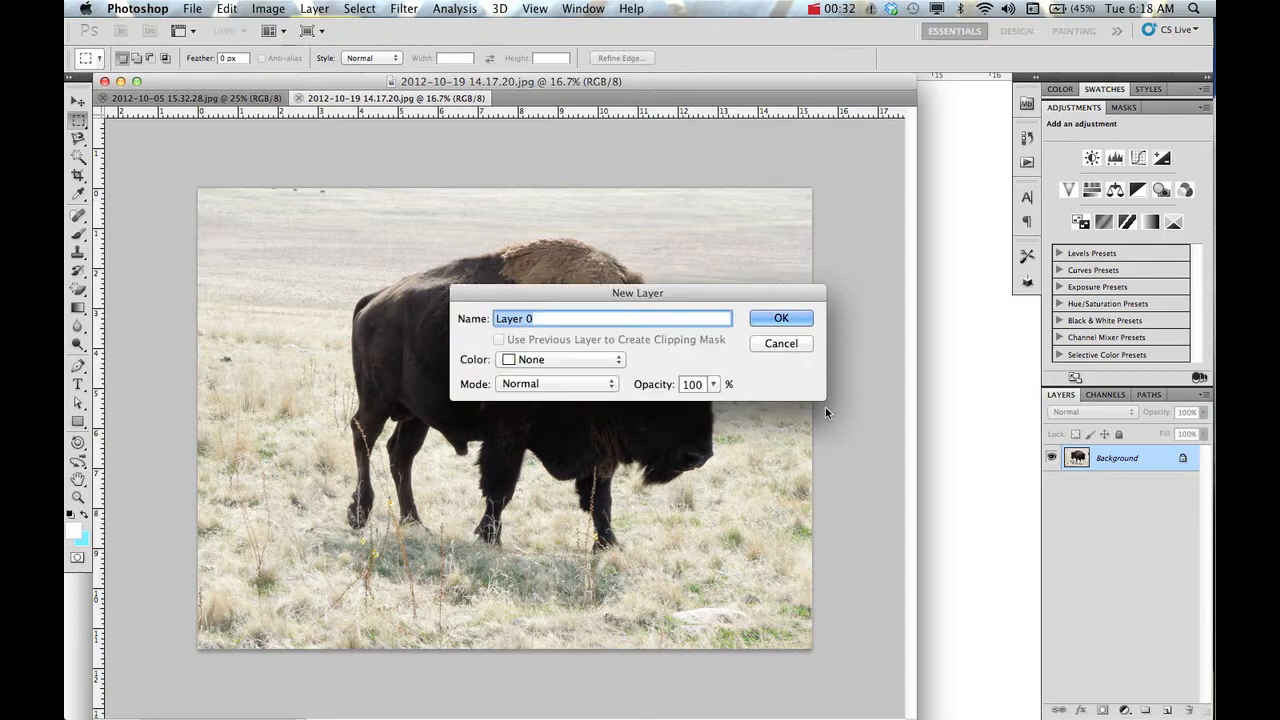
{"action": "left_click", "coordinate": [782, 318]}
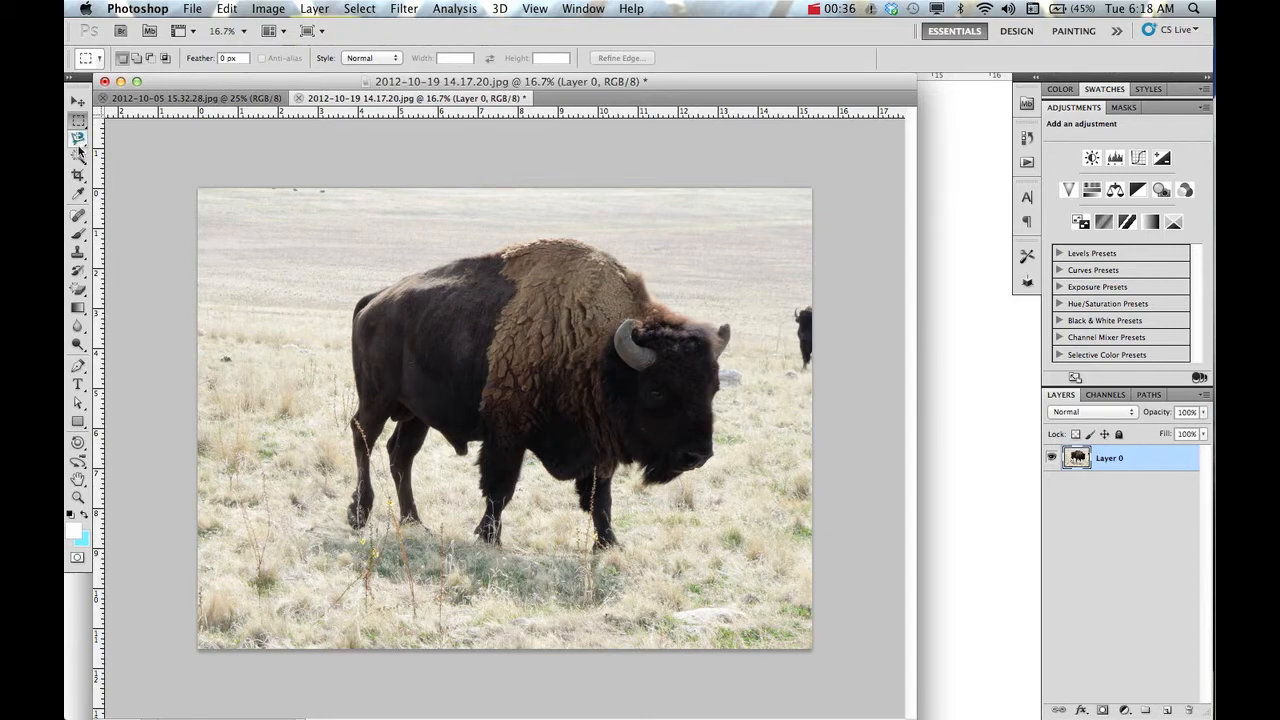
{"action": "left_click_drag", "start_coordinate": [79, 155], "coordinate": [128, 156]}
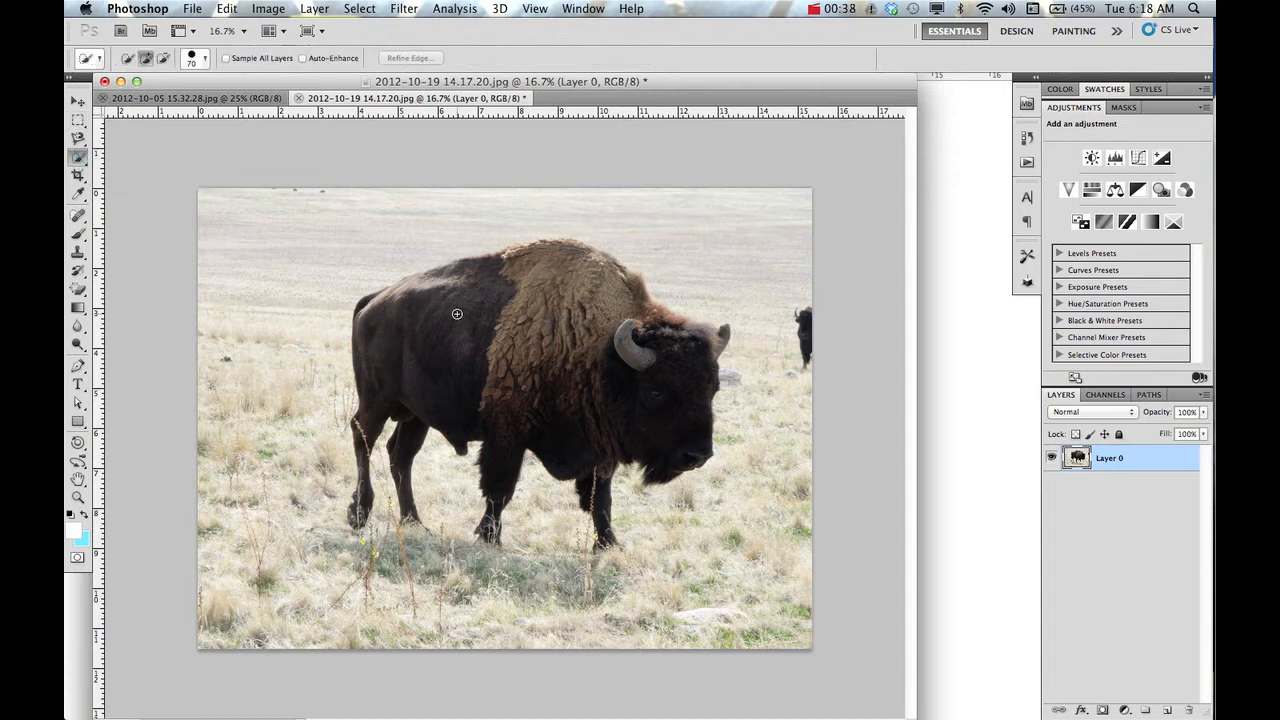
{"action": "key", "text": "bracketright"}
{"action": "key", "text": "bracketright"}
{"action": "key", "text": "bracketright"}
{"action": "key", "text": "bracketright"}
{"action": "key", "text": "bracketright"}
{"action": "key", "text": "bracketright"}
{"action": "key", "text": "bracketright"}
{"action": "key", "text": "bracketright"}
{"action": "key", "text": "bracketright"}
{"action": "key", "text": "bracketright"}
{"action": "mouse_move", "coordinate": [511, 316]}
{"action": "left_mouse_down"}
{"action": "mouse_move", "coordinate": [587, 363]}
{"action": "mouse_move", "coordinate": [651, 379]}
{"action": "mouse_move", "coordinate": [612, 390]}
{"action": "mouse_move", "coordinate": [502, 363]}
{"action": "mouse_move", "coordinate": [418, 380]}
{"action": "left_mouse_up"}
Add the bison's rear leg to the selection with a size 90 brush and turn the selection into a layer mask.
{"action": "key", "text": "bracketleft"}
{"action": "key", "text": "bracketleft"}
{"action": "key", "text": "bracketleft"}
{"action": "key", "text": "bracketleft"}
{"action": "key", "text": "bracketleft"}
{"action": "key", "text": "bracketleft"}
{"action": "key", "text": "bracketleft"}
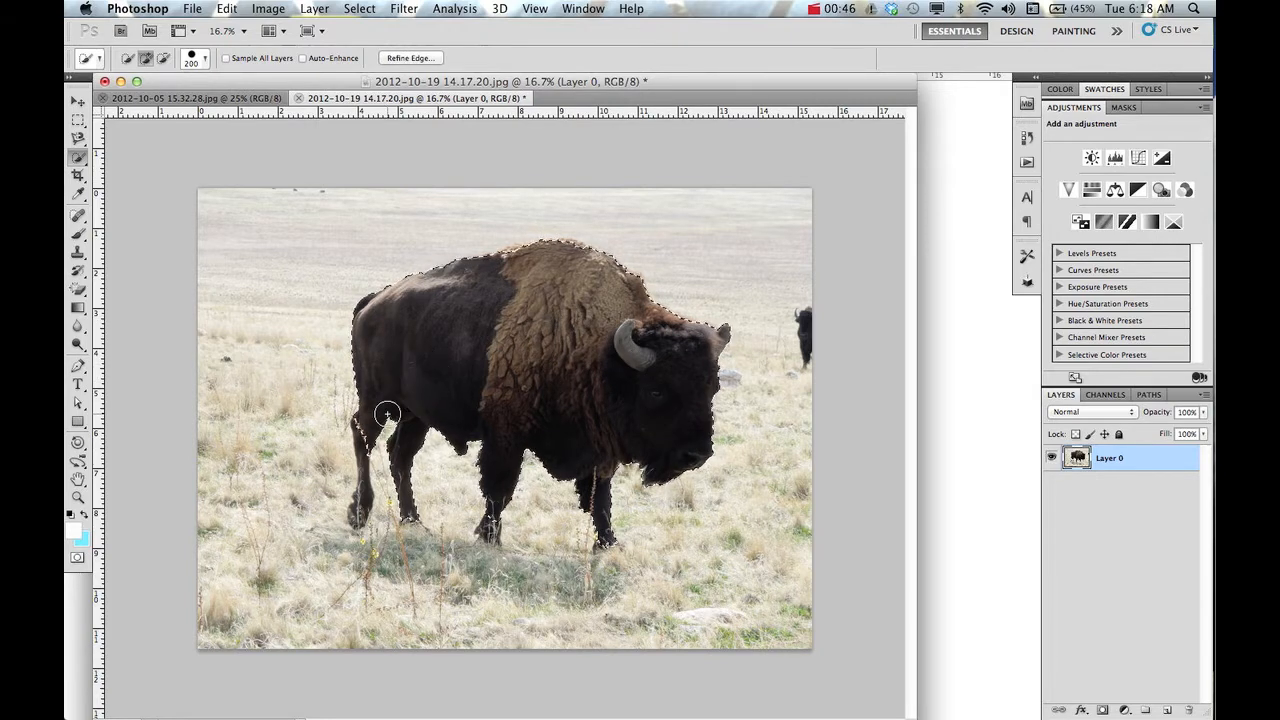
{"action": "key", "text": "bracketleft"}
{"action": "key", "text": "bracketleft"}
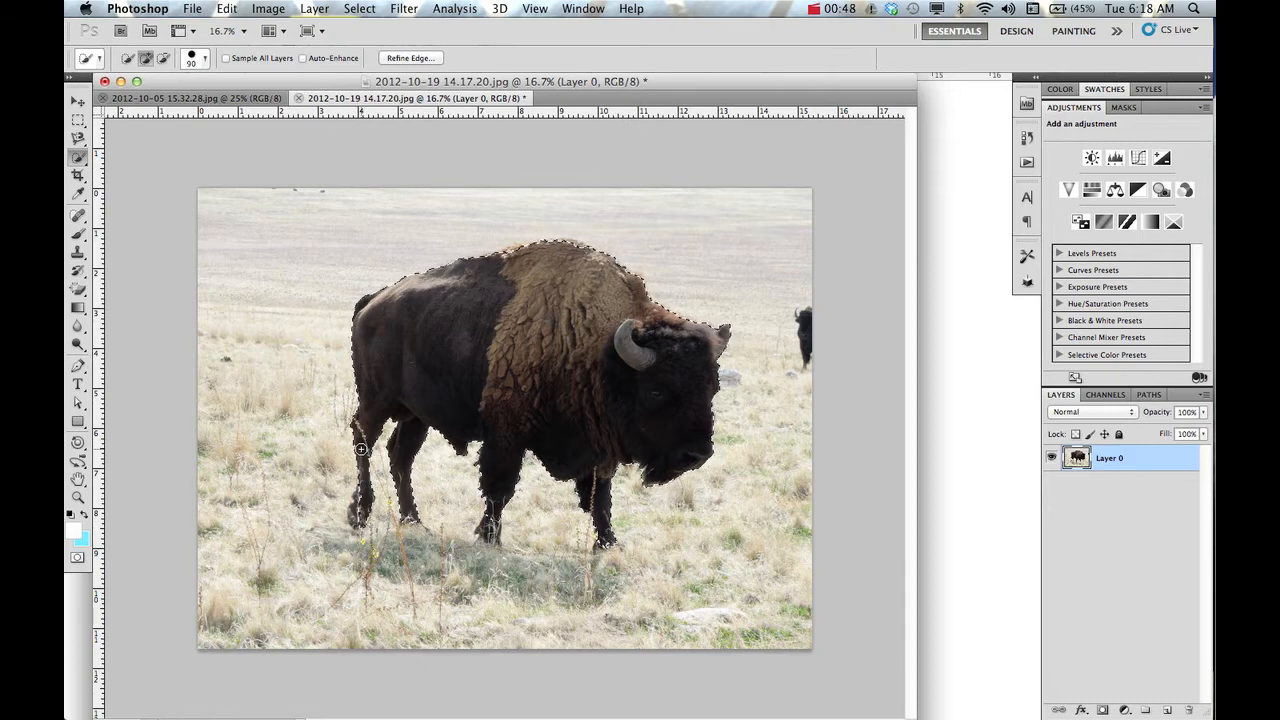
{"action": "left_click_drag", "start_coordinate": [362, 452], "coordinate": [355, 522]}
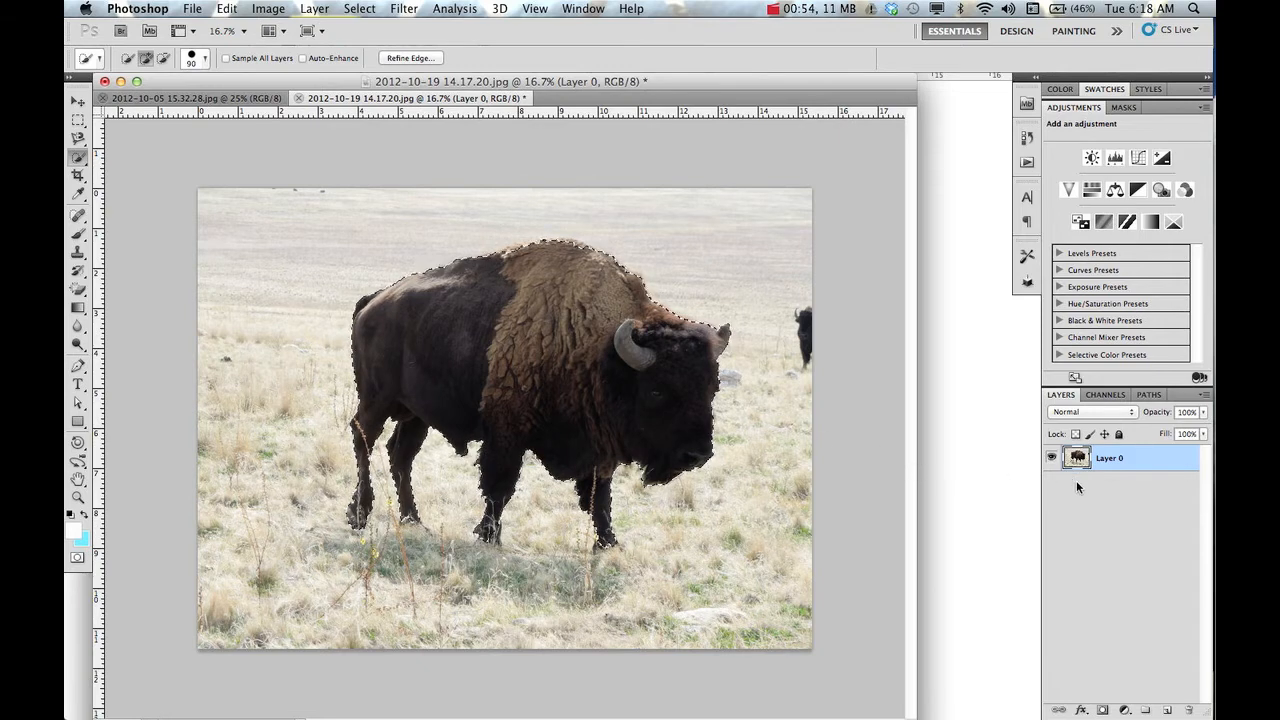
{"action": "left_click", "coordinate": [1103, 711]}
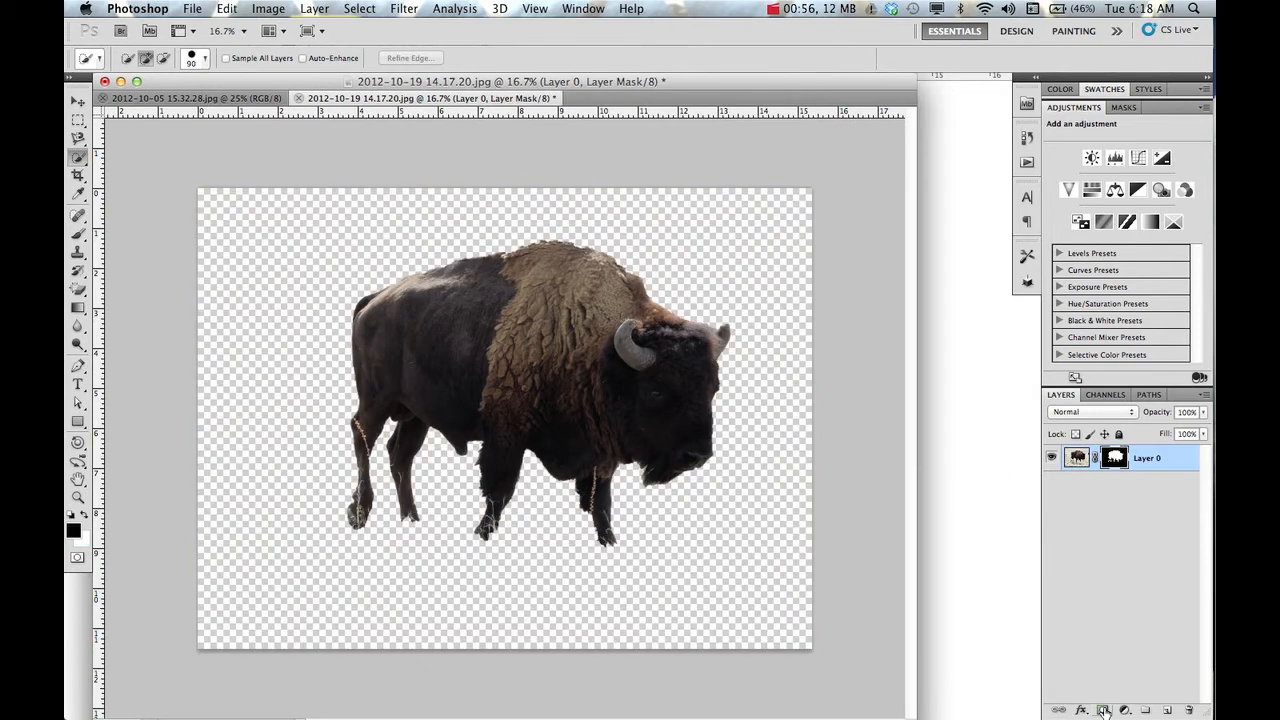
Arrange the two documents 2 Up, copy the masked bison layer into the lake landscape, and consolidate the windows again.
{"action": "left_click", "coordinate": [280, 32]}
{"action": "left_click", "coordinate": [276, 87]}
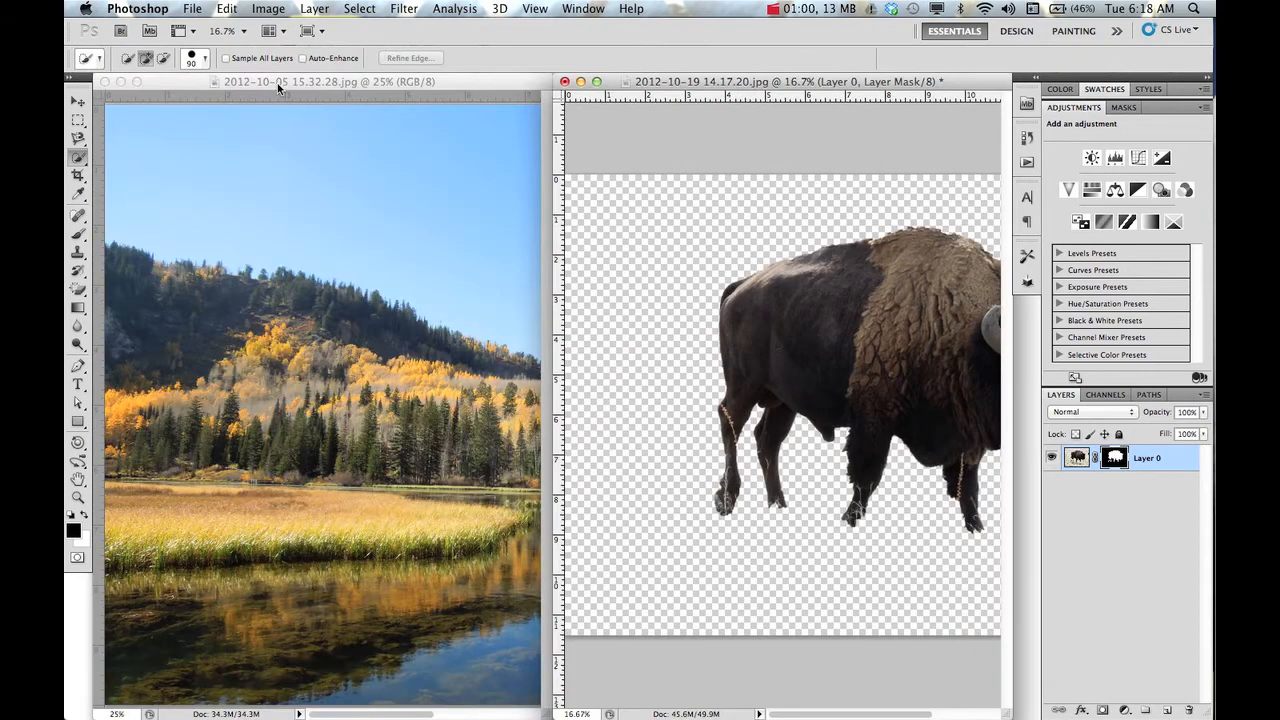
{"action": "left_click", "coordinate": [80, 100]}
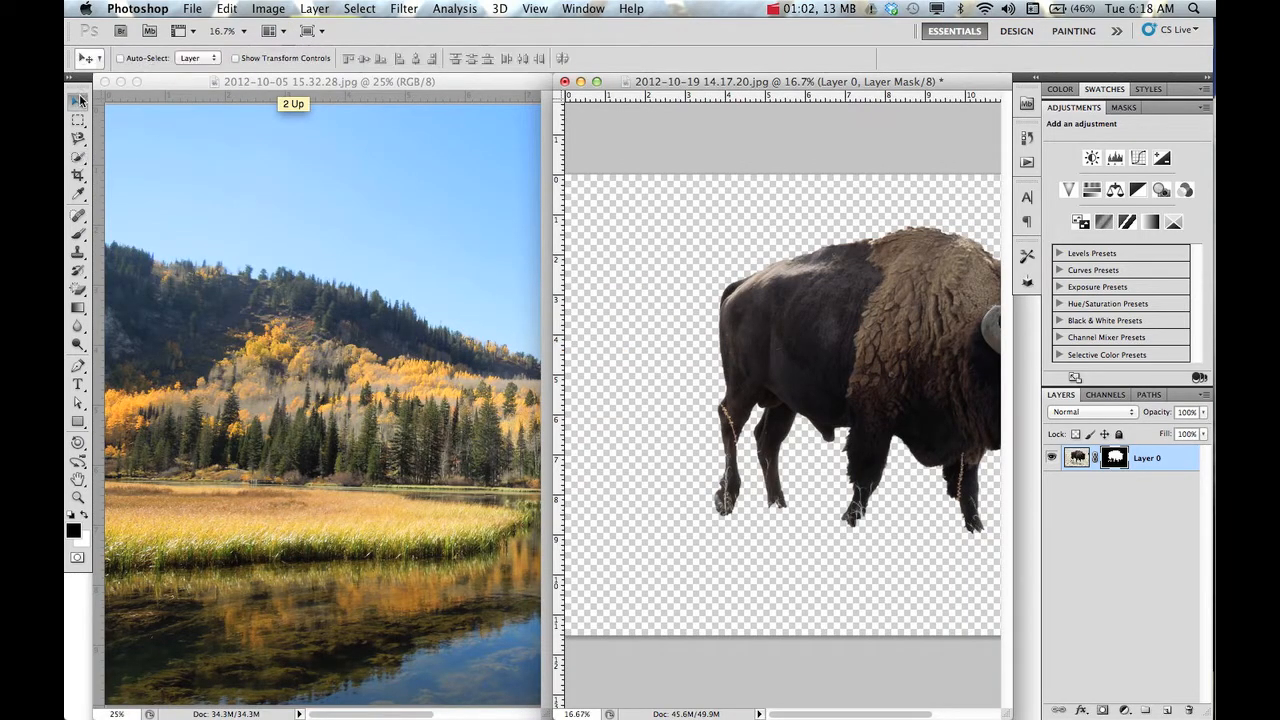
{"action": "left_click_drag", "start_coordinate": [828, 308], "coordinate": [372, 240]}
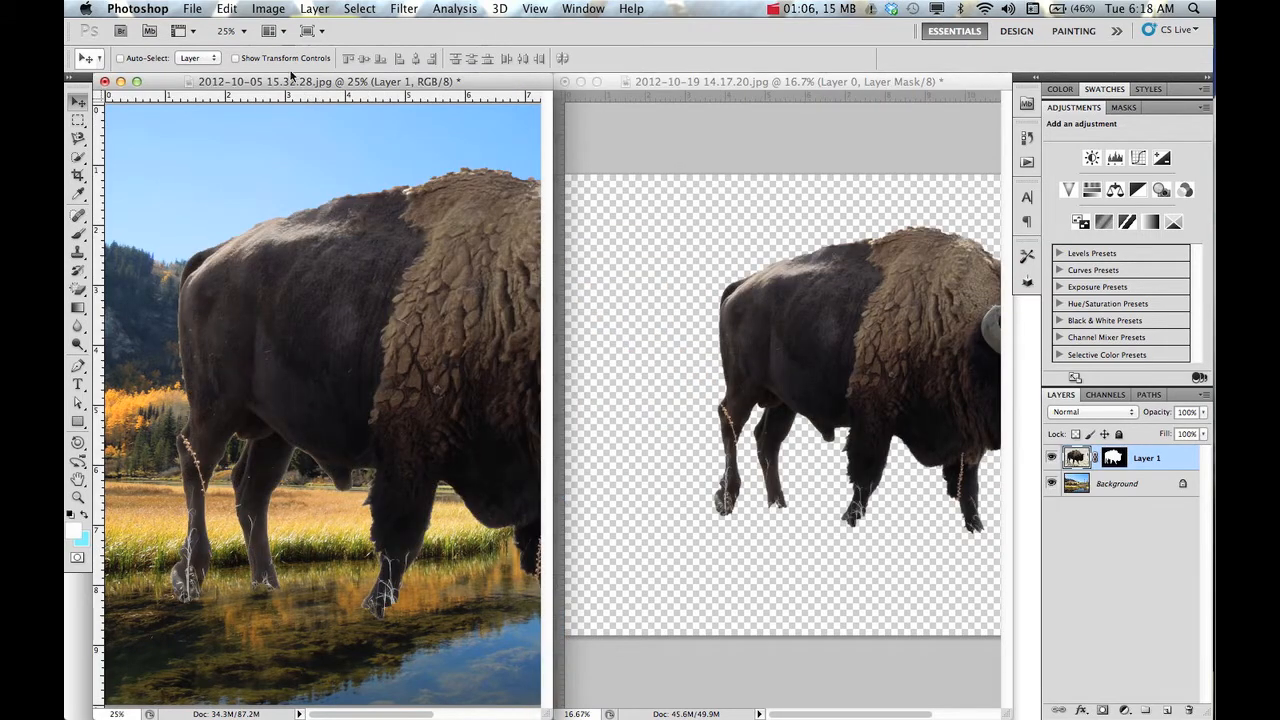
{"action": "left_click", "coordinate": [275, 31]}
{"action": "left_click", "coordinate": [278, 54]}
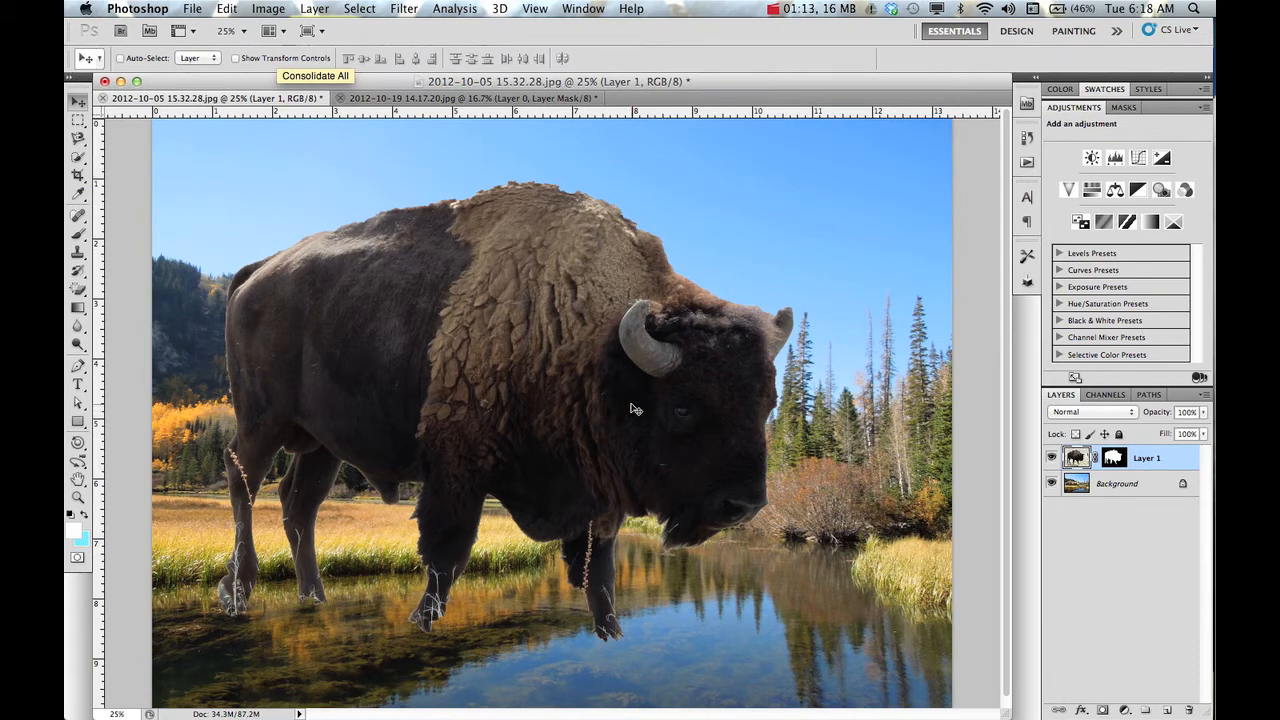
Scale the bison proportionally to about 22.3% and position it on the grassy bank beside the lake.
{"action": "key", "text": "super+minus"}
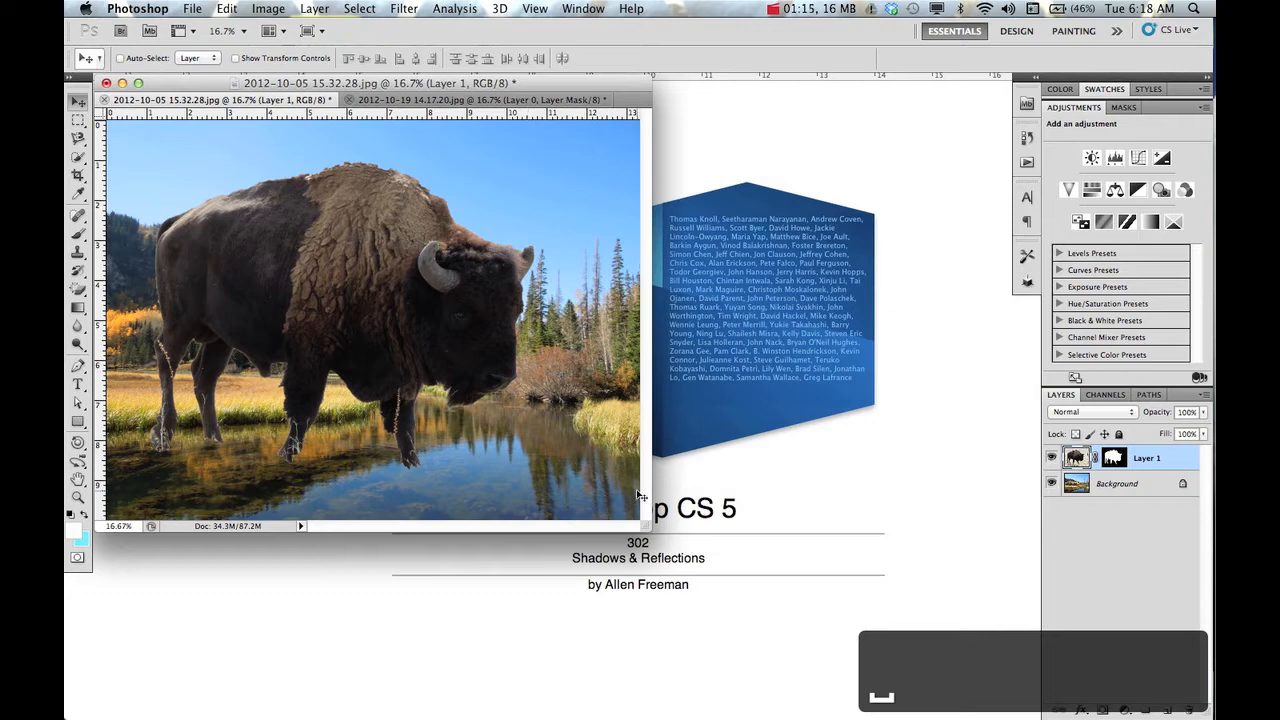
{"action": "left_click_drag", "start_coordinate": [646, 527], "coordinate": [939, 707]}
{"action": "key", "text": "super+t"}
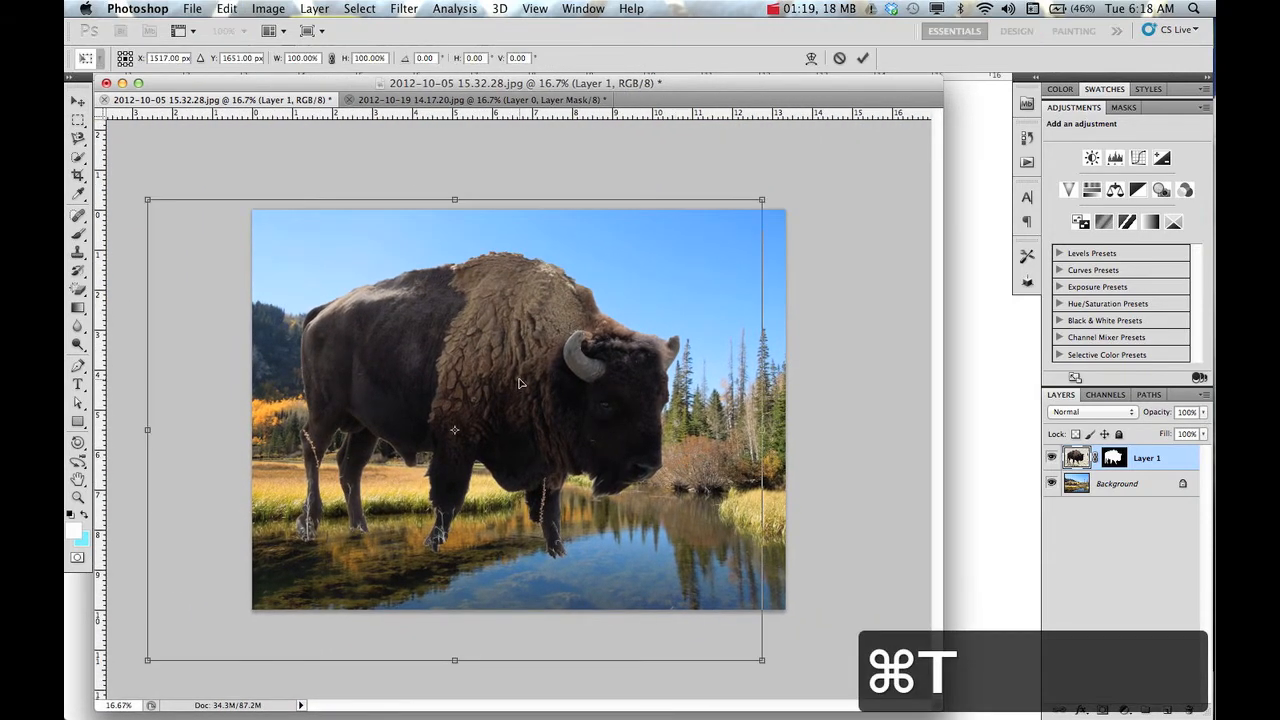
{"action": "left_click_drag", "start_coordinate": [146, 212], "coordinate": [545, 438]}
{"action": "left_click_drag", "start_coordinate": [684, 556], "coordinate": [466, 431]}
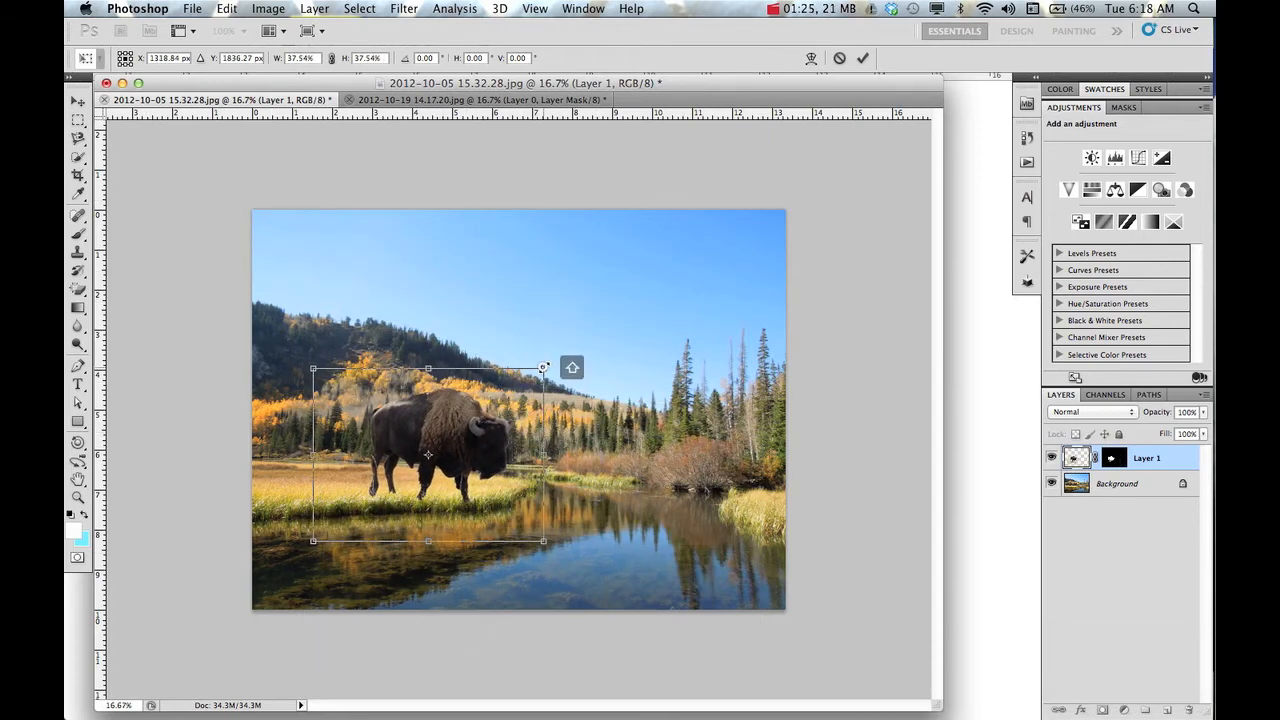
{"action": "left_click_drag", "start_coordinate": [562, 372], "coordinate": [471, 425]}
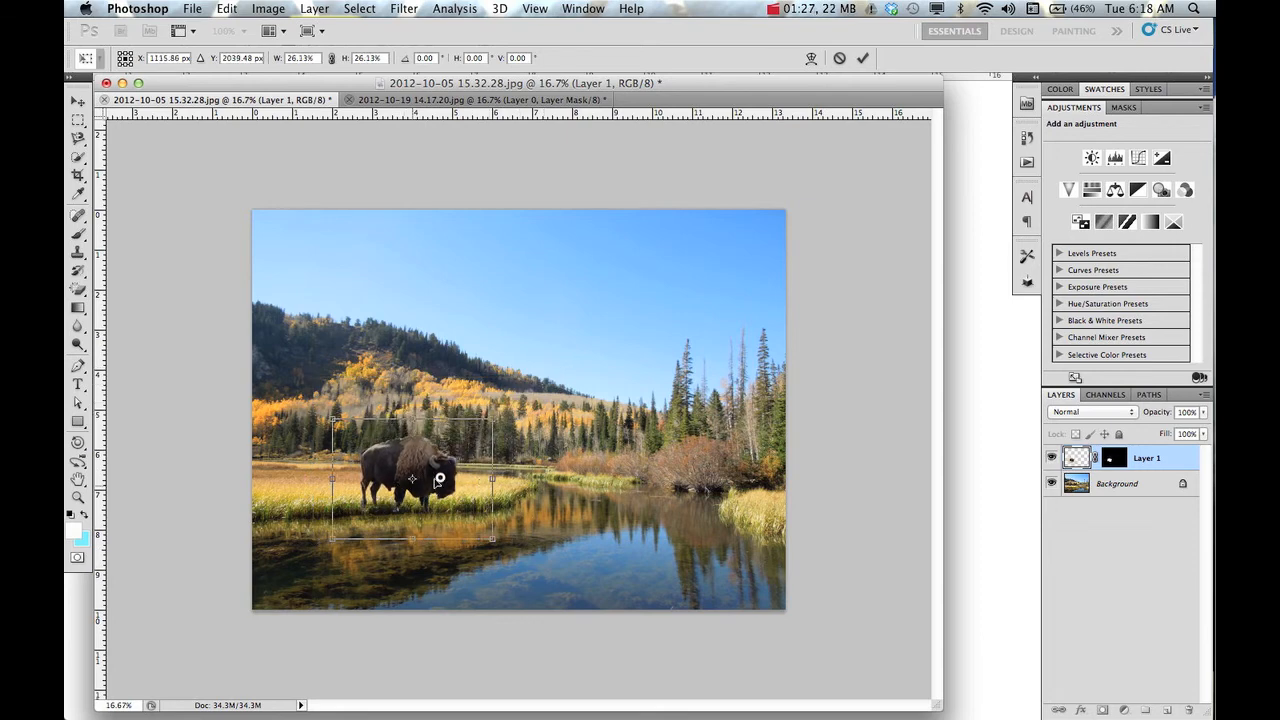
{"action": "left_click_drag", "start_coordinate": [412, 488], "coordinate": [456, 464]}
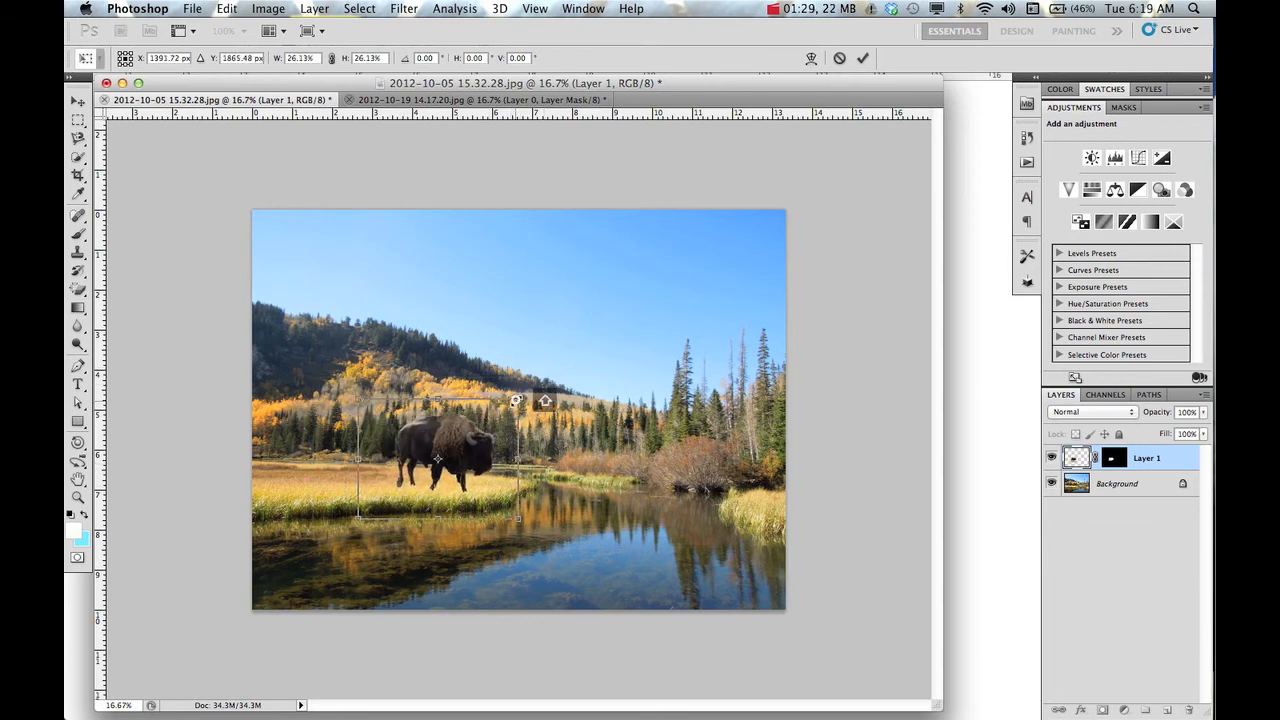
{"action": "left_click_drag", "start_coordinate": [513, 401], "coordinate": [494, 418]}
{"action": "left_click_drag", "start_coordinate": [447, 465], "coordinate": [456, 467]}
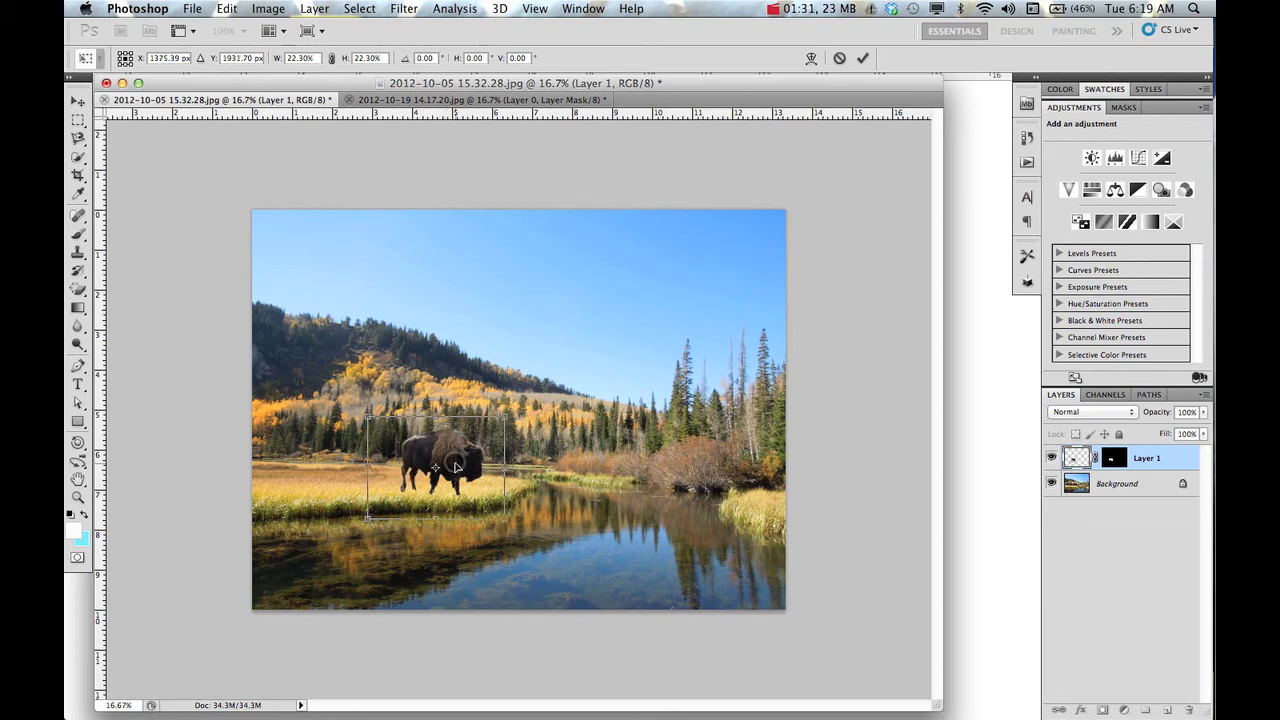
{"action": "key", "text": "Return"}
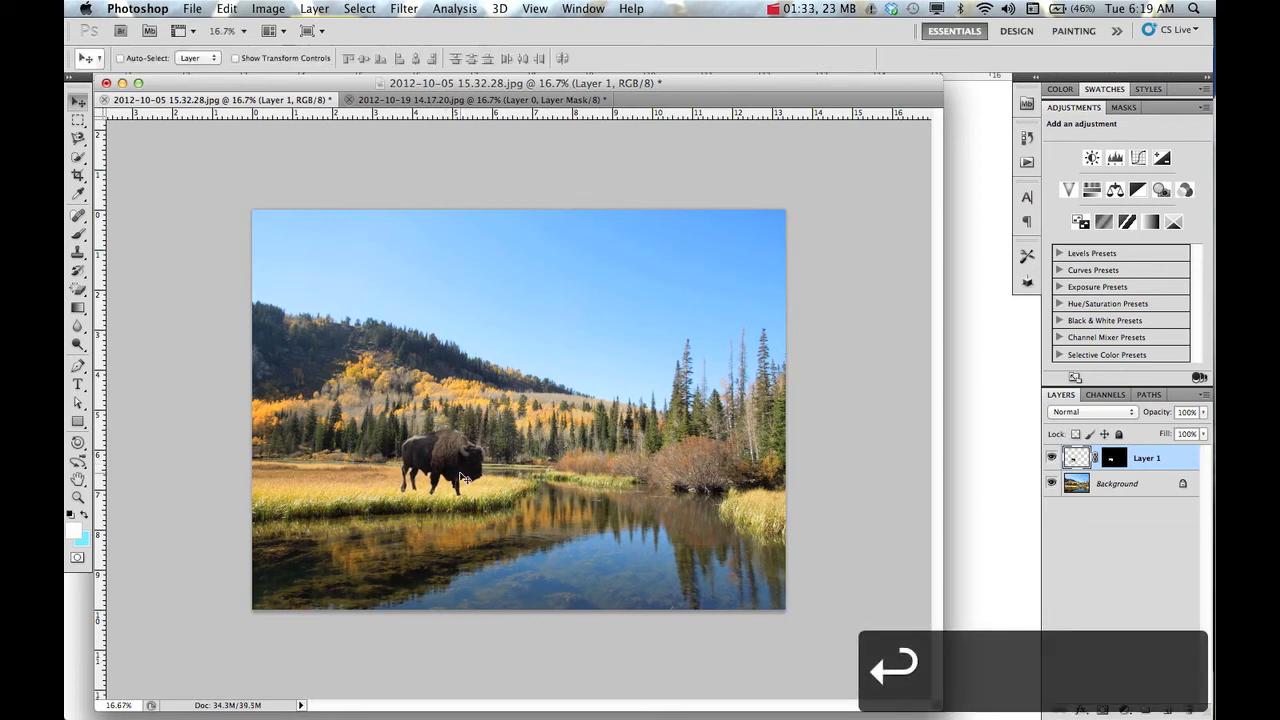
{"action": "key", "text": "super+equal"}
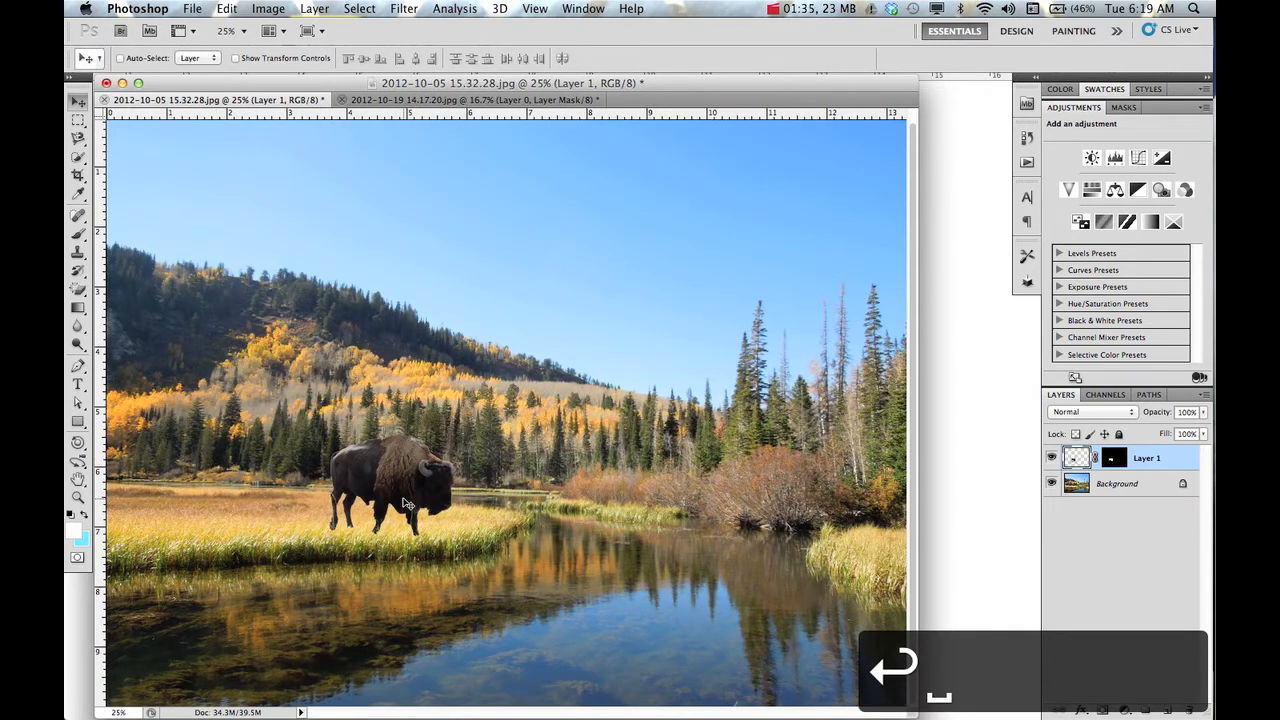
{"action": "left_click_drag", "start_coordinate": [404, 500], "coordinate": [414, 494]}
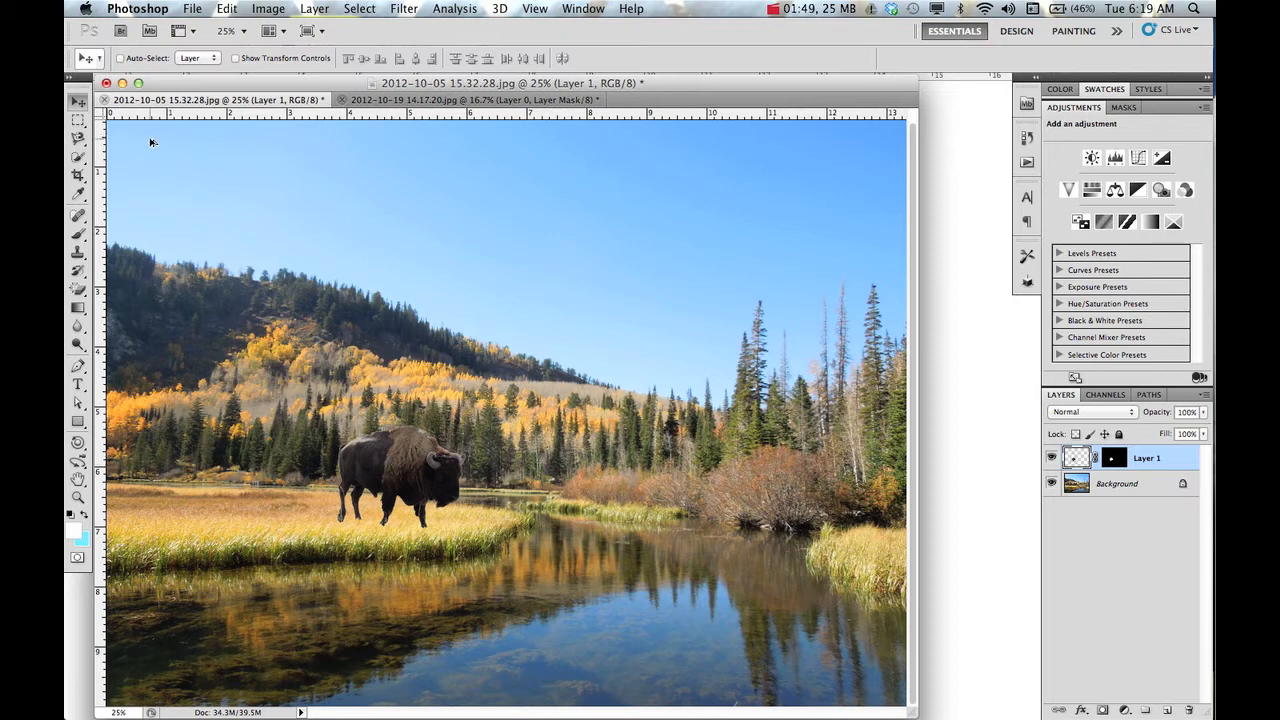
Duplicate the bison layer, place the copy just below the original bison, and rename the copy "shadow".
{"action": "left_click_drag", "start_coordinate": [405, 459], "coordinate": [429, 522]}
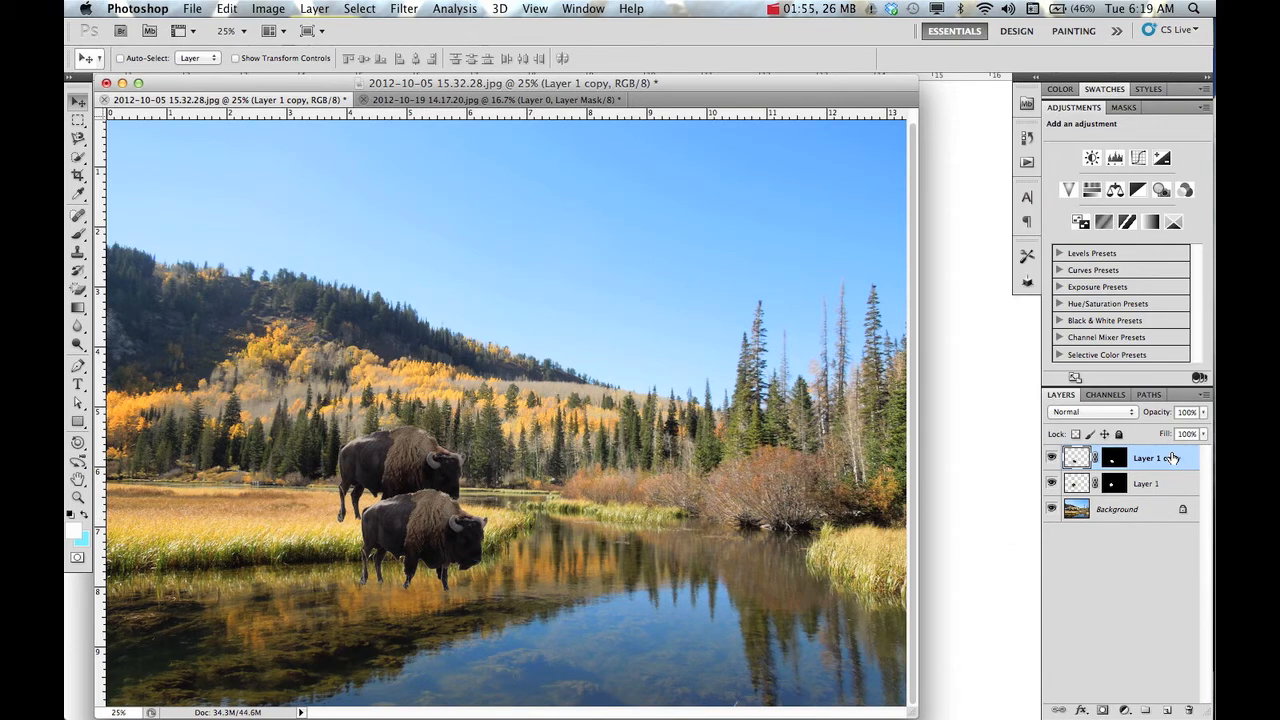
{"action": "left_click", "coordinate": [1205, 396]}
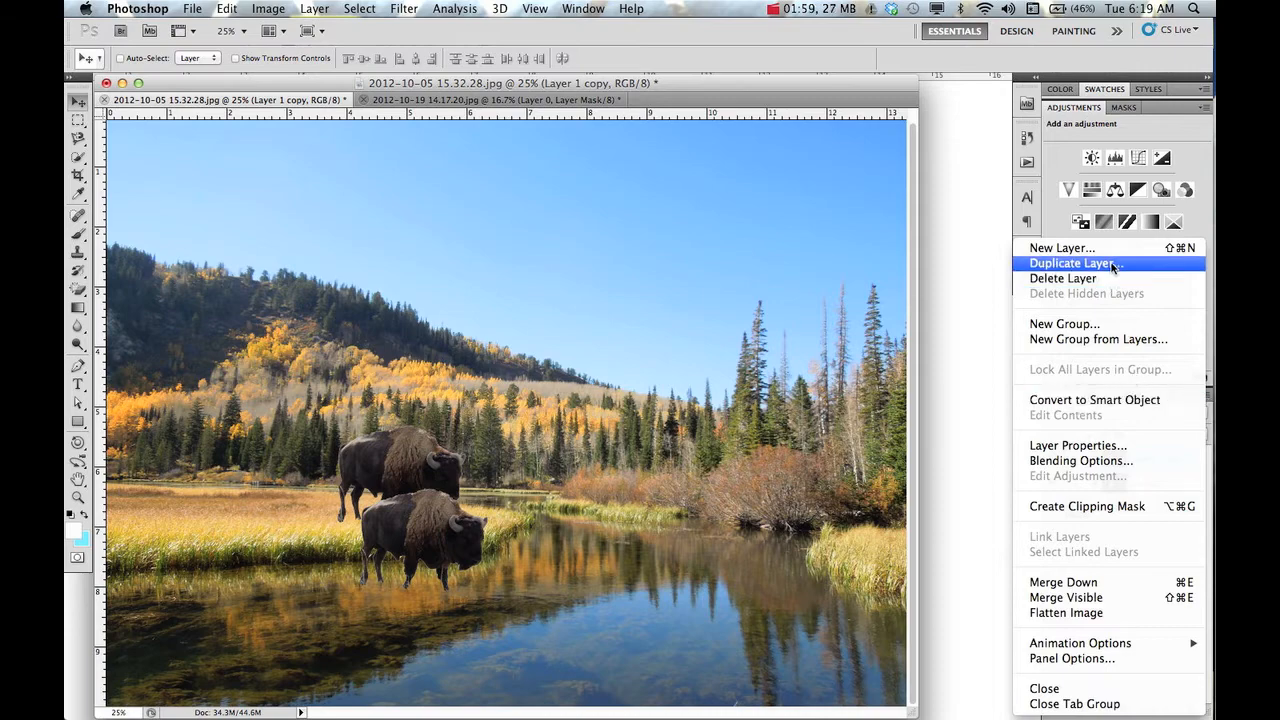
{"action": "left_click", "coordinate": [425, 525]}
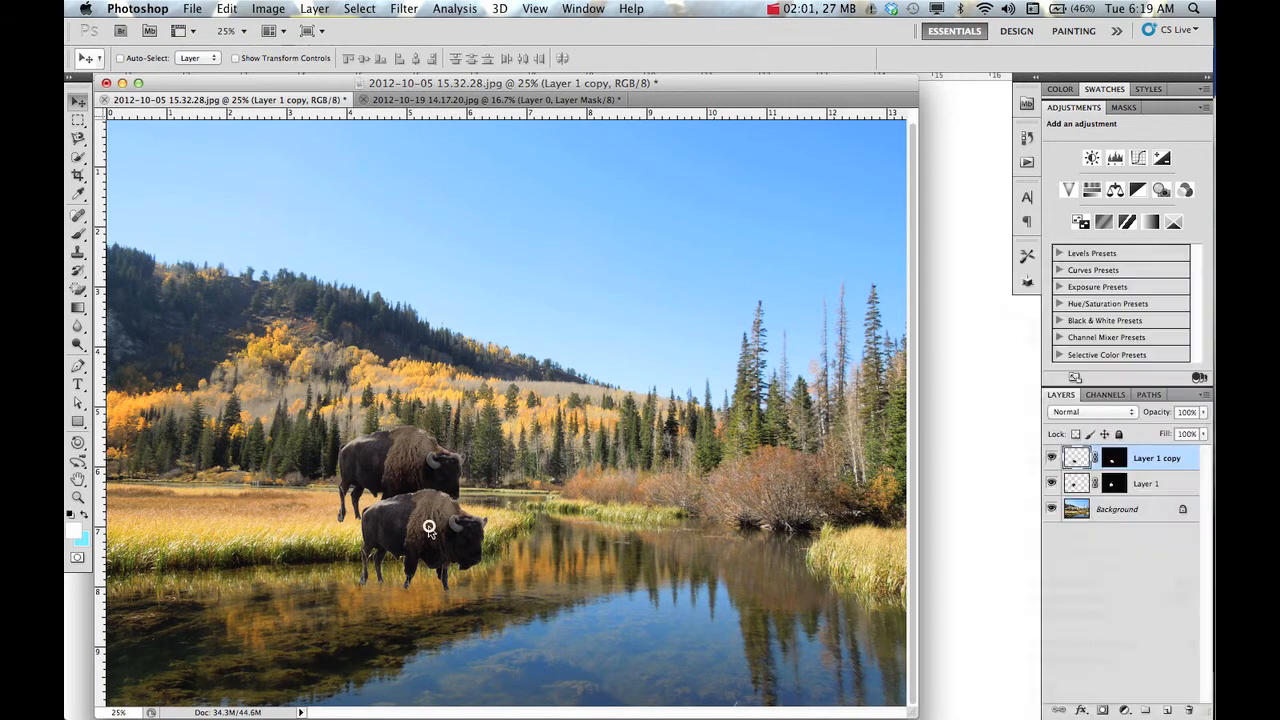
{"action": "left_click_drag", "start_coordinate": [429, 523], "coordinate": [420, 540]}
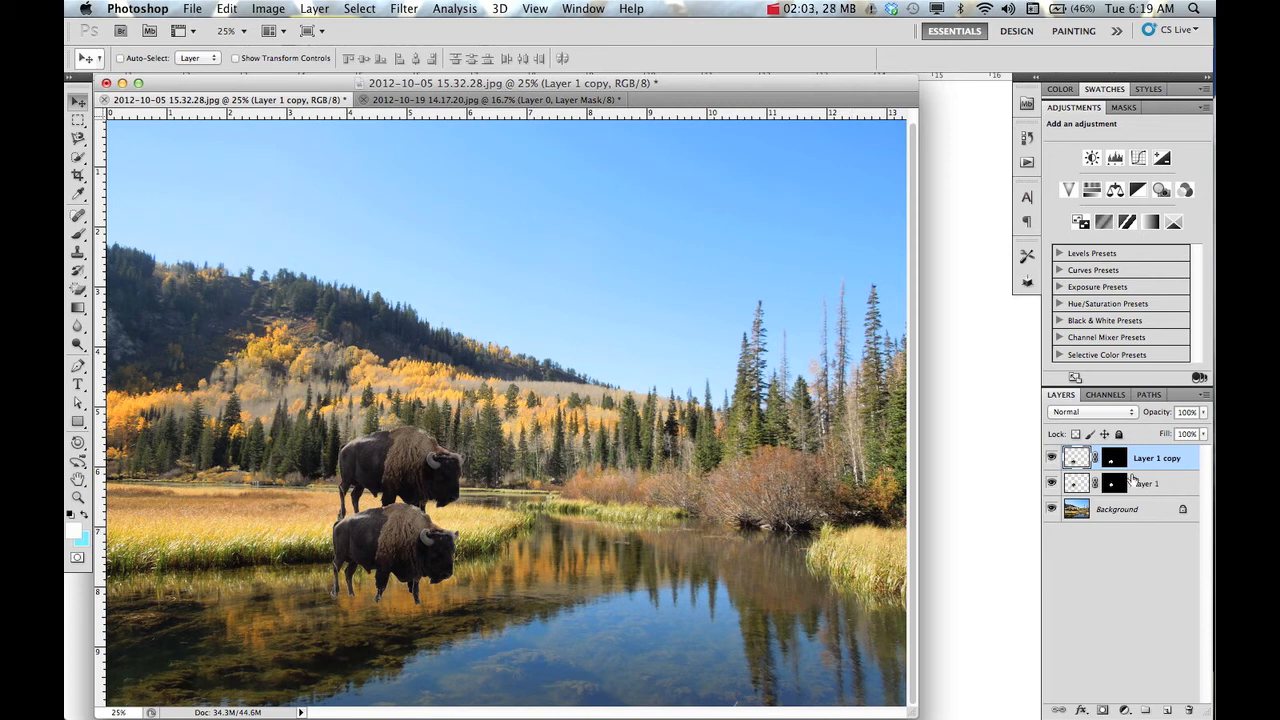
{"action": "double_click", "coordinate": [1157, 458]}
{"action": "type", "text": "shadow"}
{"action": "key", "text": "Return"}
{"action": "left_click_drag", "start_coordinate": [415, 553], "coordinate": [402, 550]}
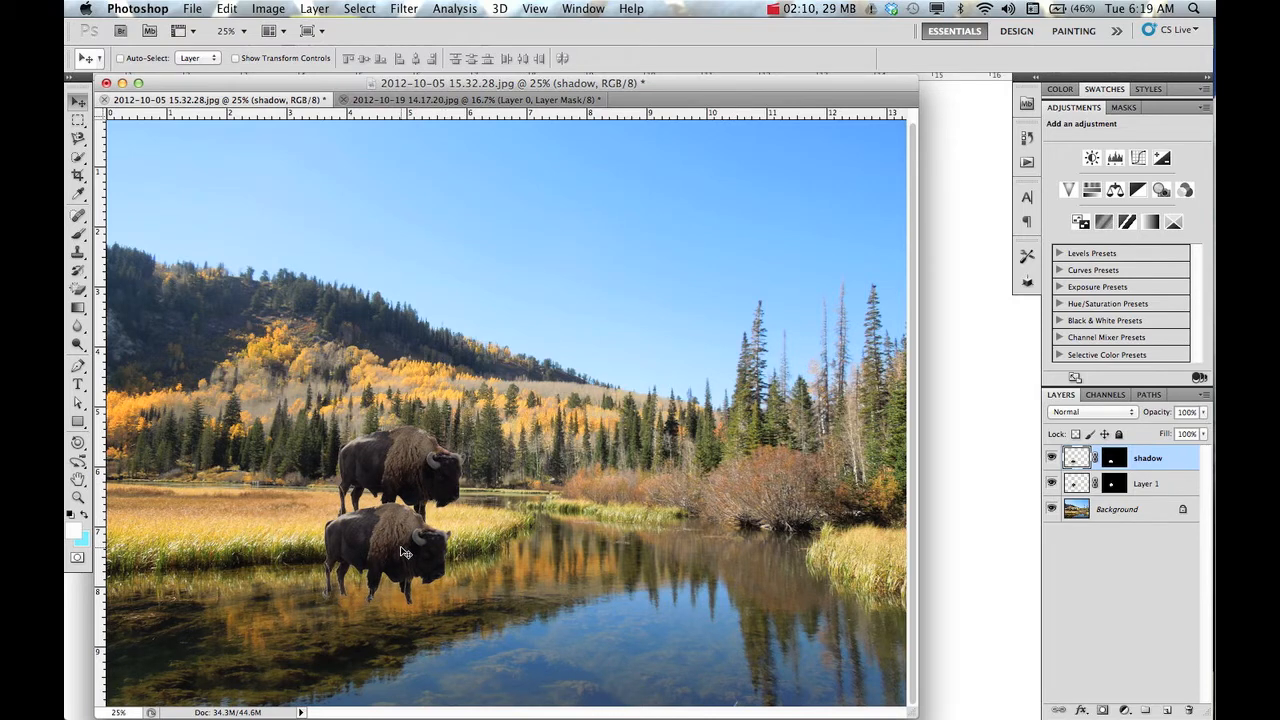
Flip the shadow bison vertically, squash its height to about -37.5%, and align it with the original bison's feet.
{"action": "key", "text": "super+t"}
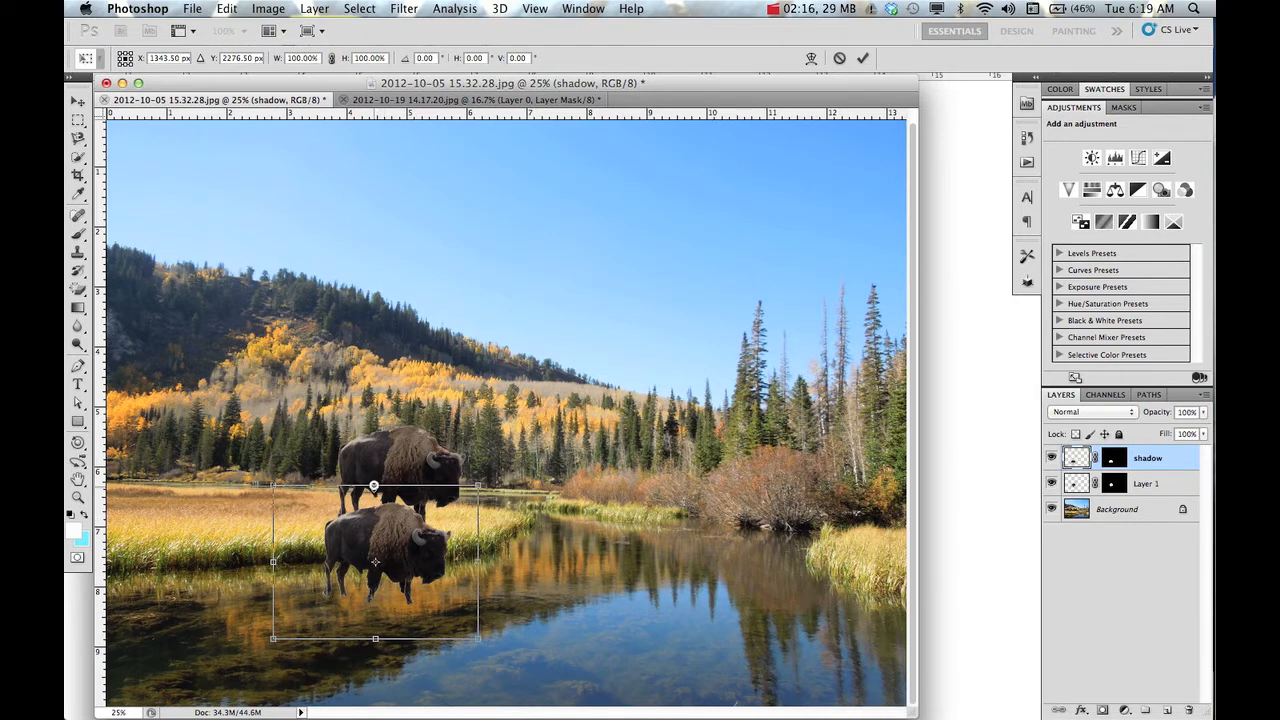
{"action": "left_click_drag", "start_coordinate": [374, 486], "coordinate": [412, 538]}
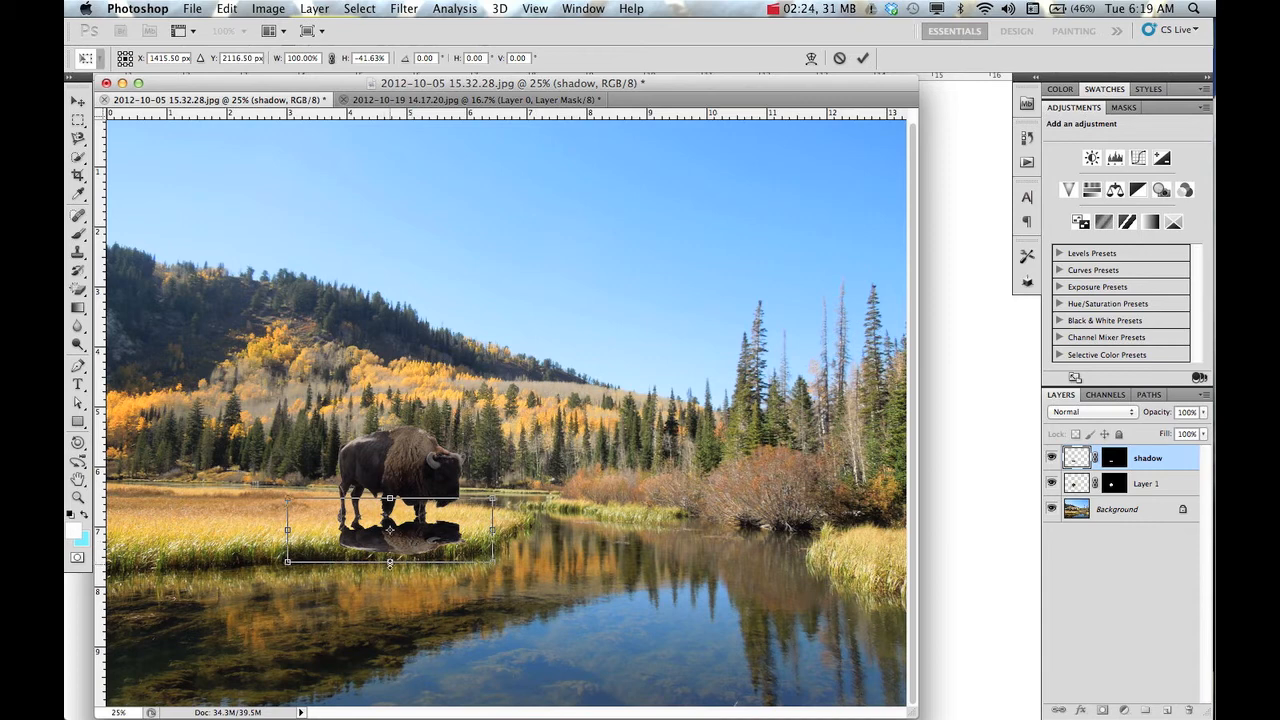
{"action": "left_click_drag", "start_coordinate": [389, 560], "coordinate": [389, 556]}
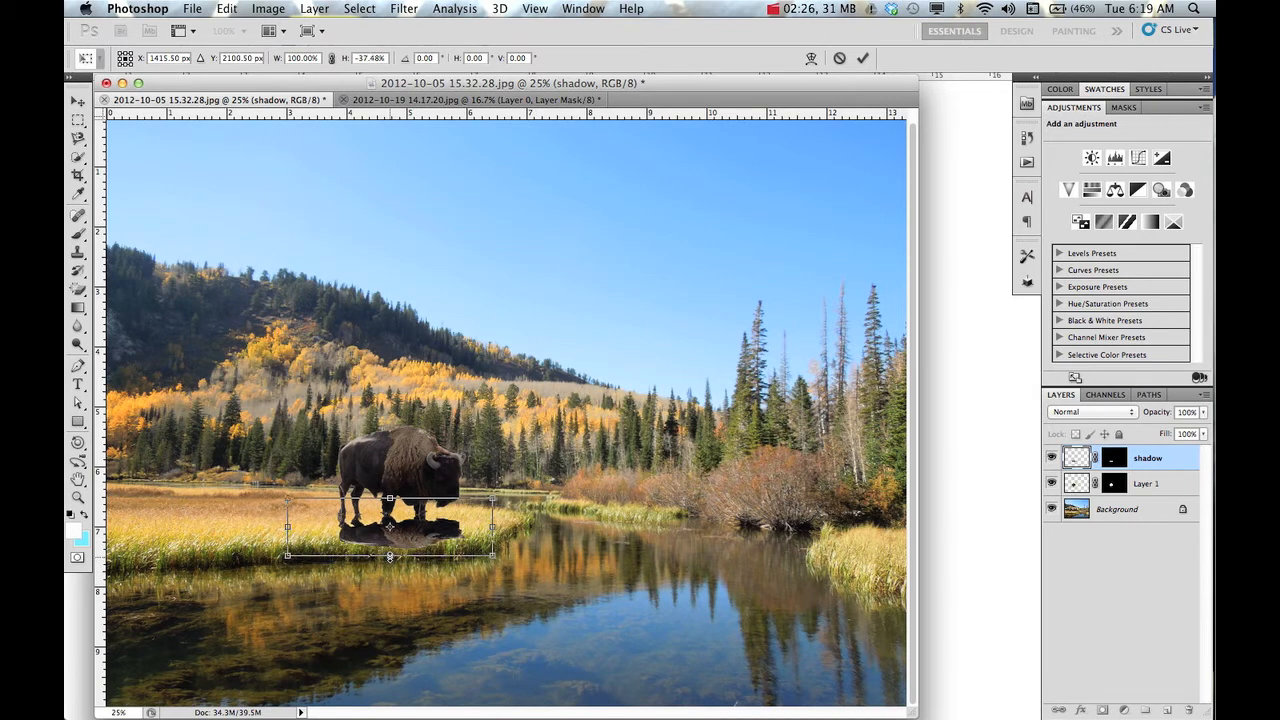
{"action": "key", "text": "Return"}
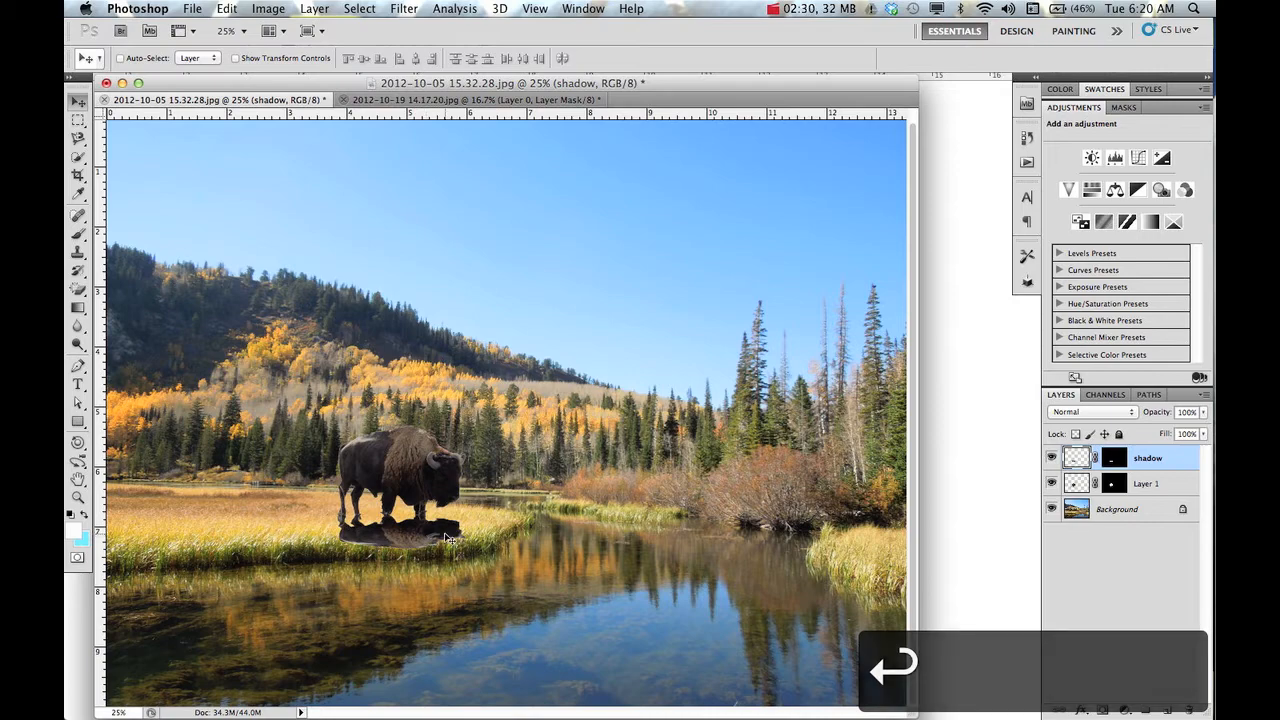
Apply a black (#000000) Color Overlay in Normal mode at 100% opacity to the shadow layer.
{"action": "double_click", "coordinate": [1177, 458]}
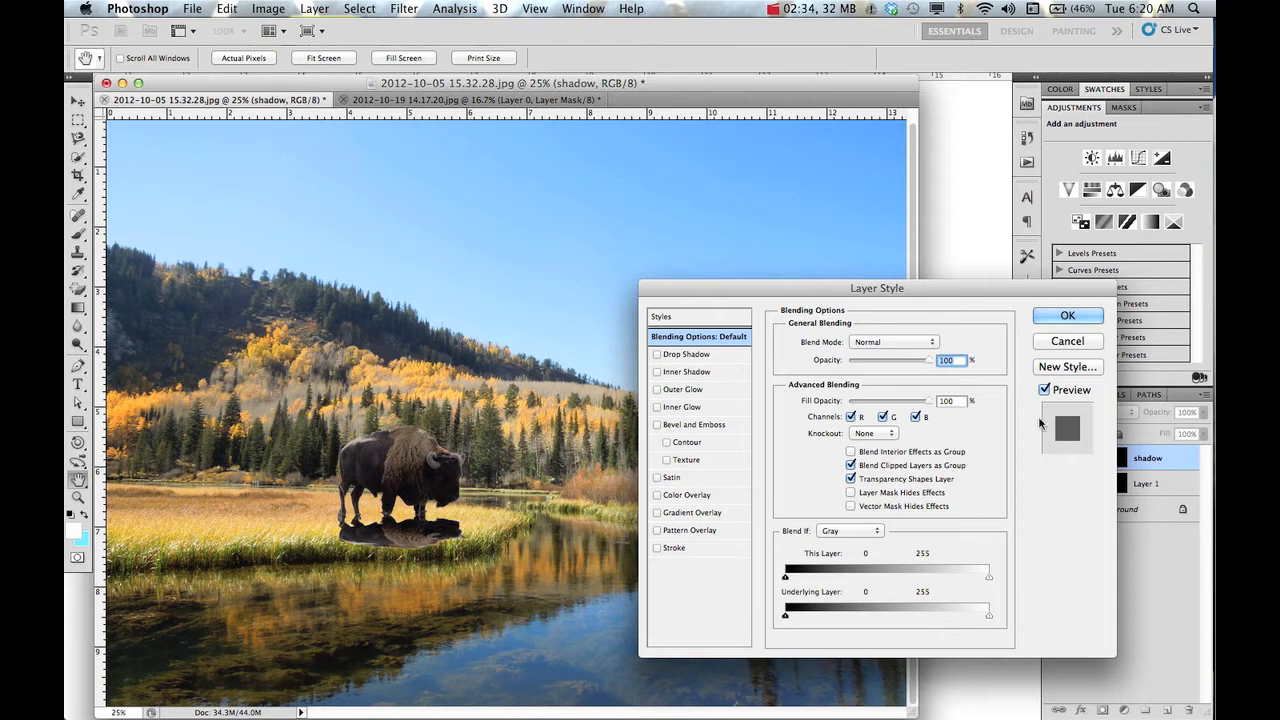
{"action": "left_click", "coordinate": [680, 495]}
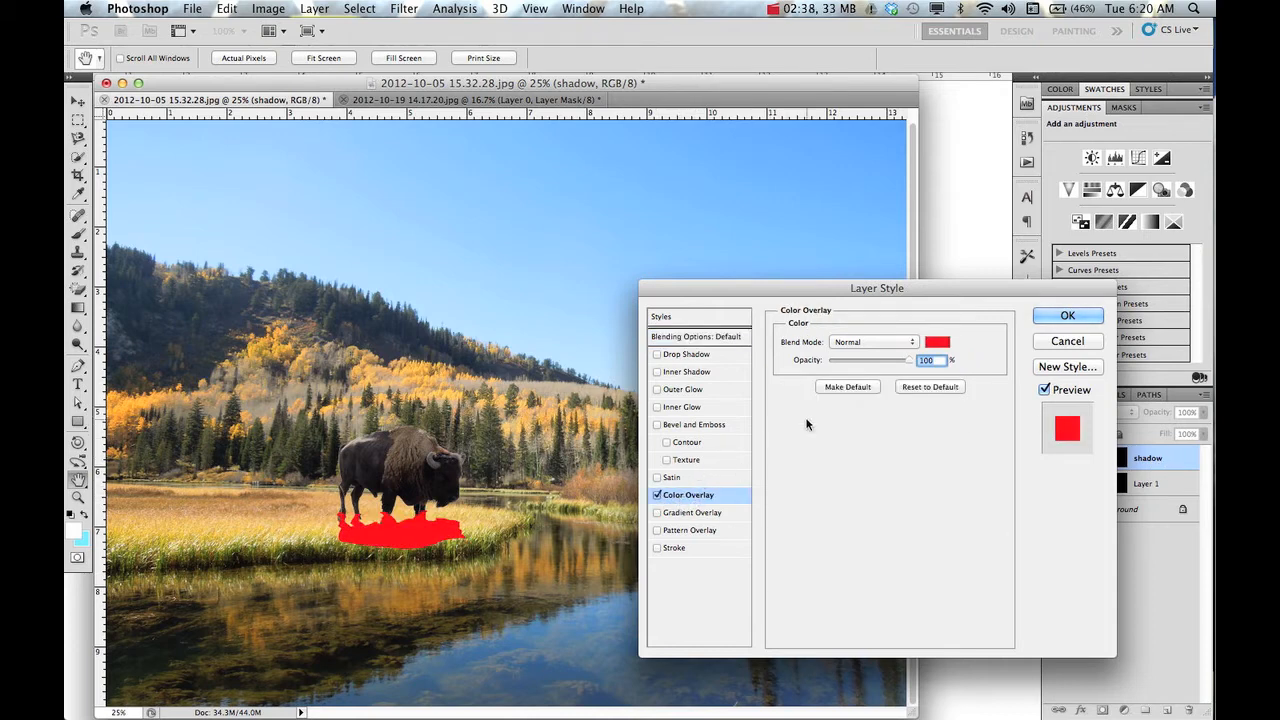
{"action": "left_click", "coordinate": [938, 345]}
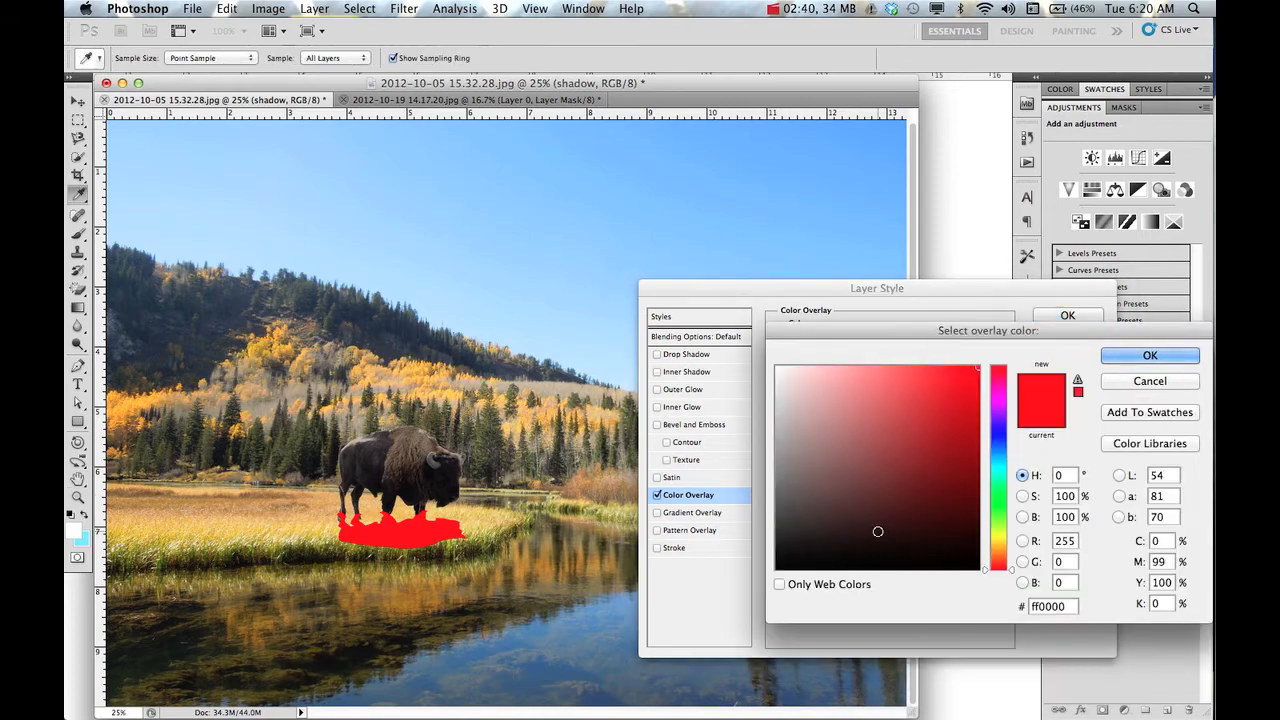
{"action": "left_click", "coordinate": [878, 568]}
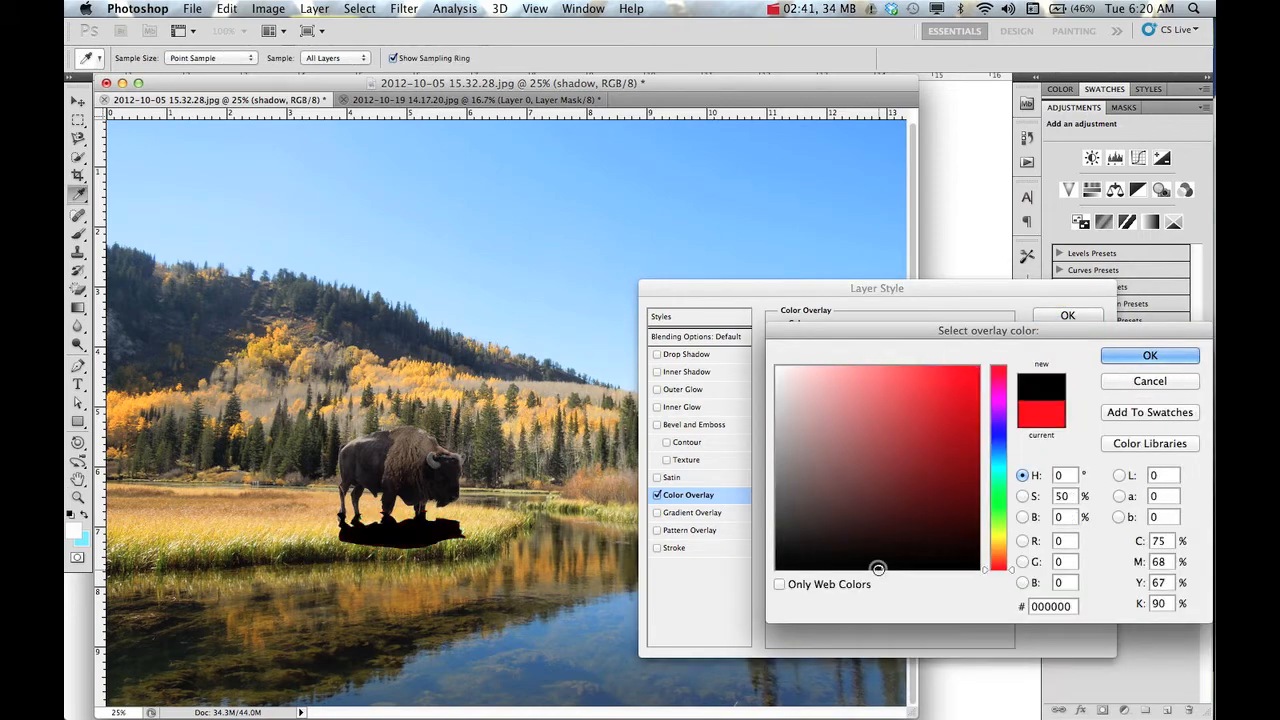
{"action": "left_click", "coordinate": [1125, 359]}
{"action": "left_click", "coordinate": [1082, 318]}
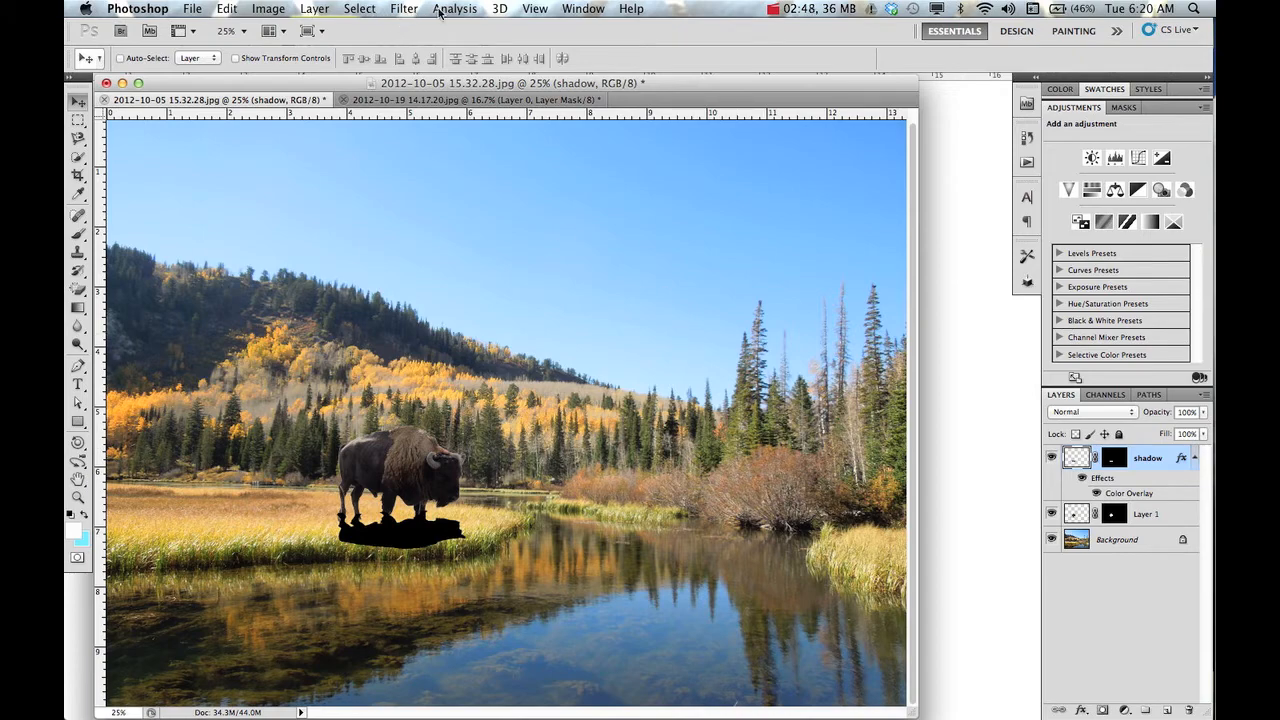
Soften the bison's shadow with a Gaussian Blur of 28.0 pixels radius.
{"action": "left_click", "coordinate": [405, 9]}
{"action": "mouse_move", "coordinate": [424, 183]}
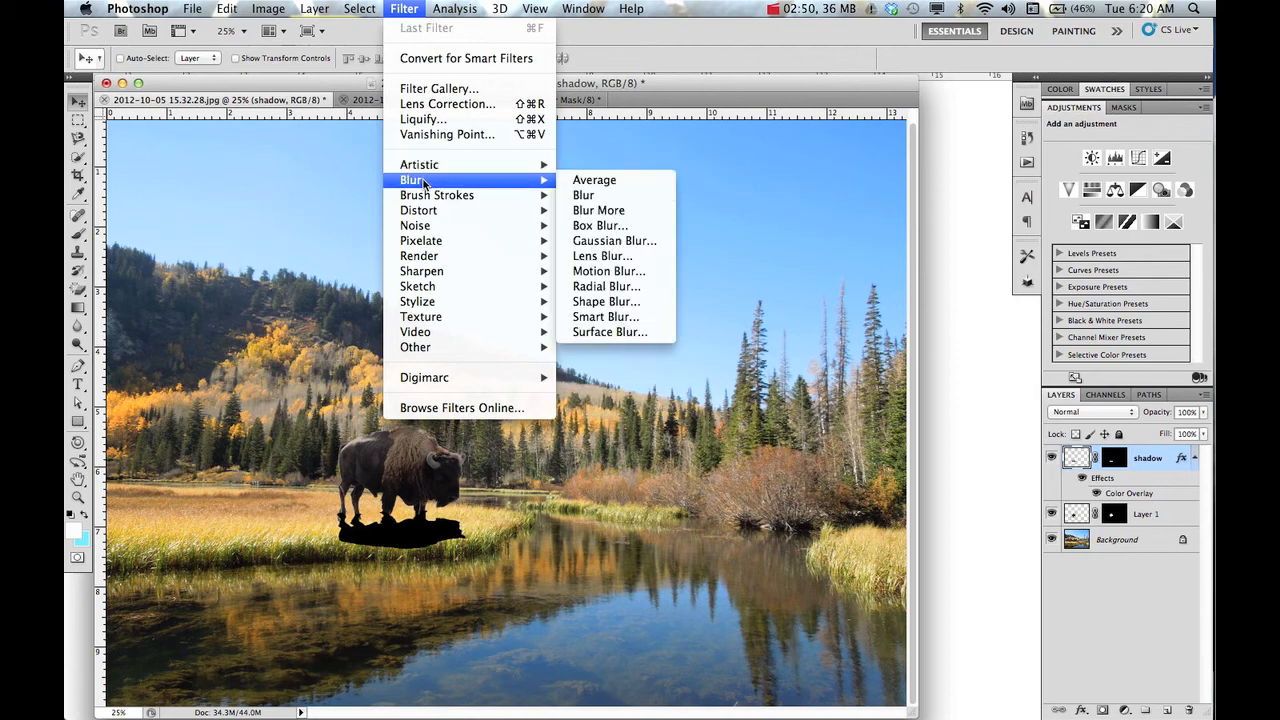
{"action": "left_click", "coordinate": [604, 240]}
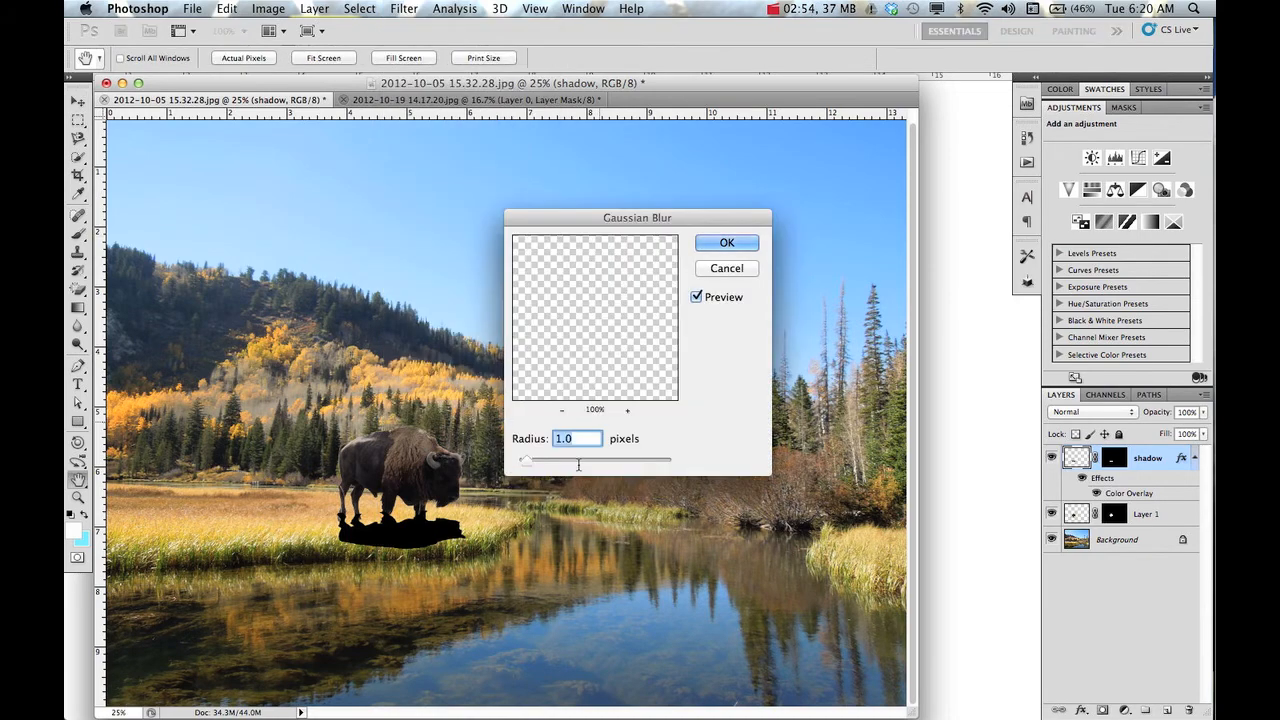
{"action": "left_click_drag", "start_coordinate": [530, 464], "coordinate": [596, 464]}
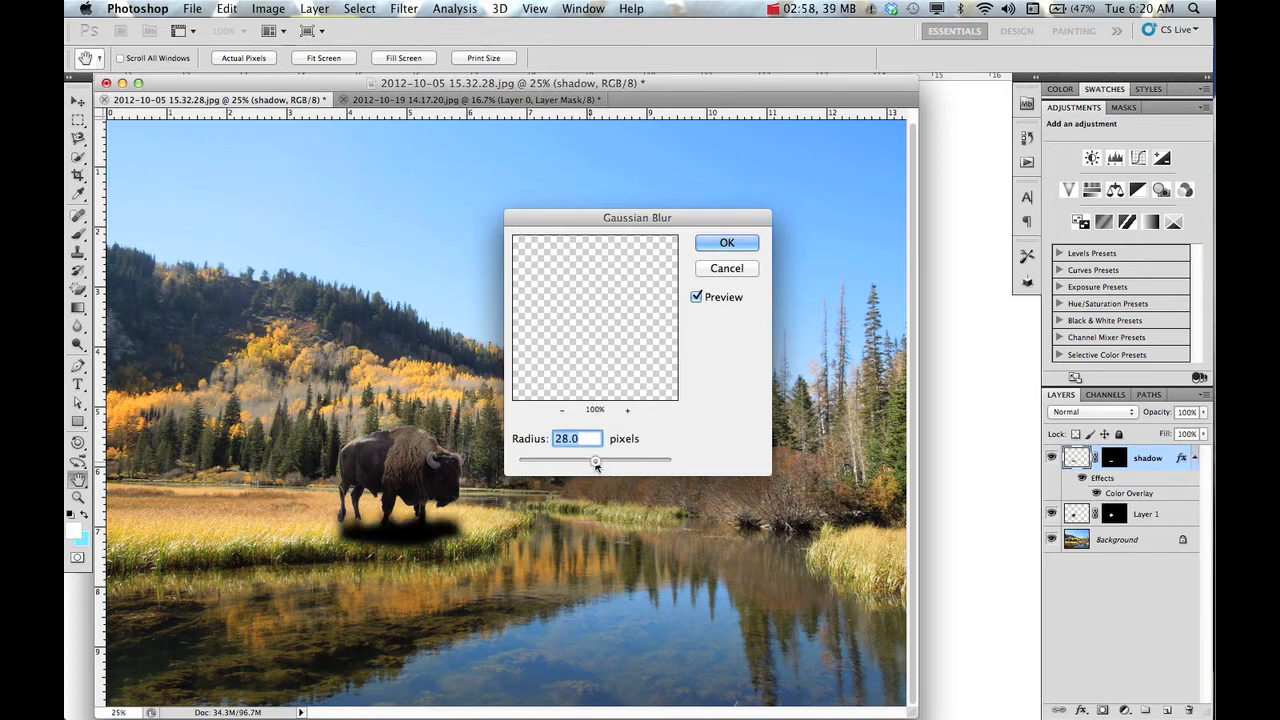
{"action": "left_click", "coordinate": [728, 243]}
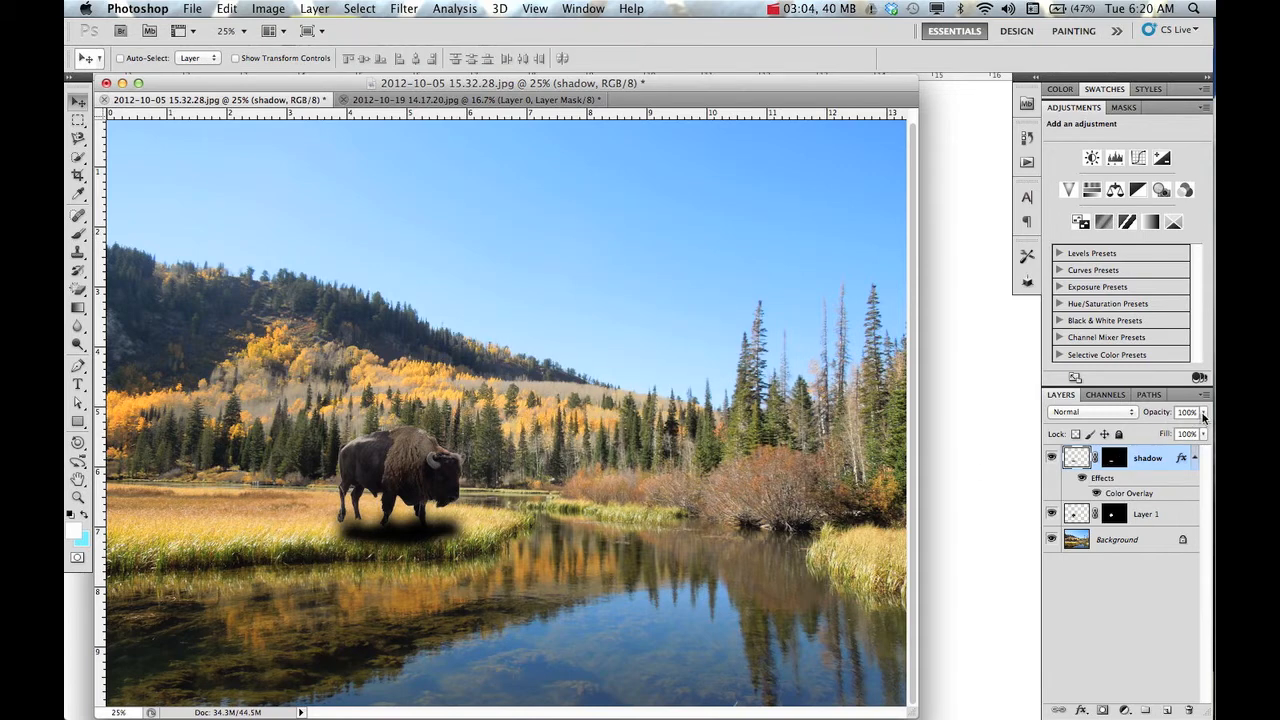
Lower the shadow layer's opacity to 80%.
{"action": "left_click", "coordinate": [1203, 412]}
{"action": "mouse_move", "coordinate": [1200, 430]}
{"action": "left_mouse_down"}
{"action": "mouse_move", "coordinate": [1163, 430]}
{"action": "mouse_move", "coordinate": [1183, 432]}
{"action": "left_mouse_up"}
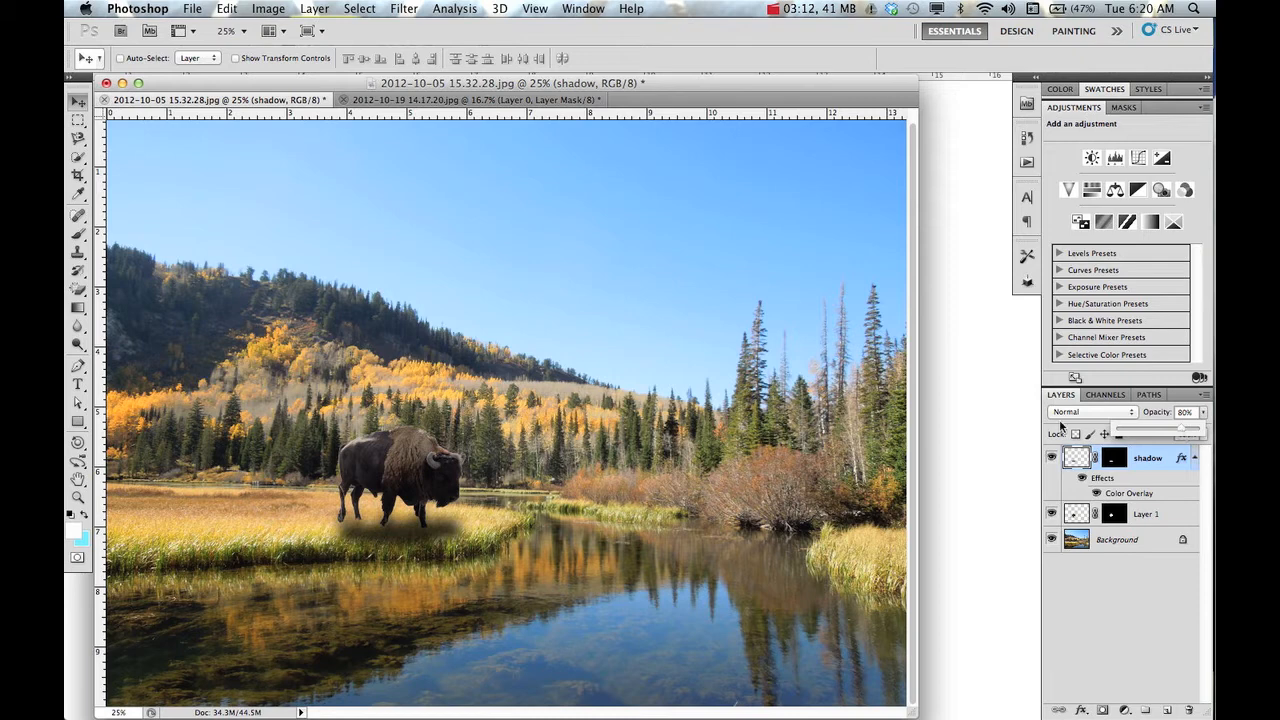
{"action": "left_click", "coordinate": [1157, 465]}
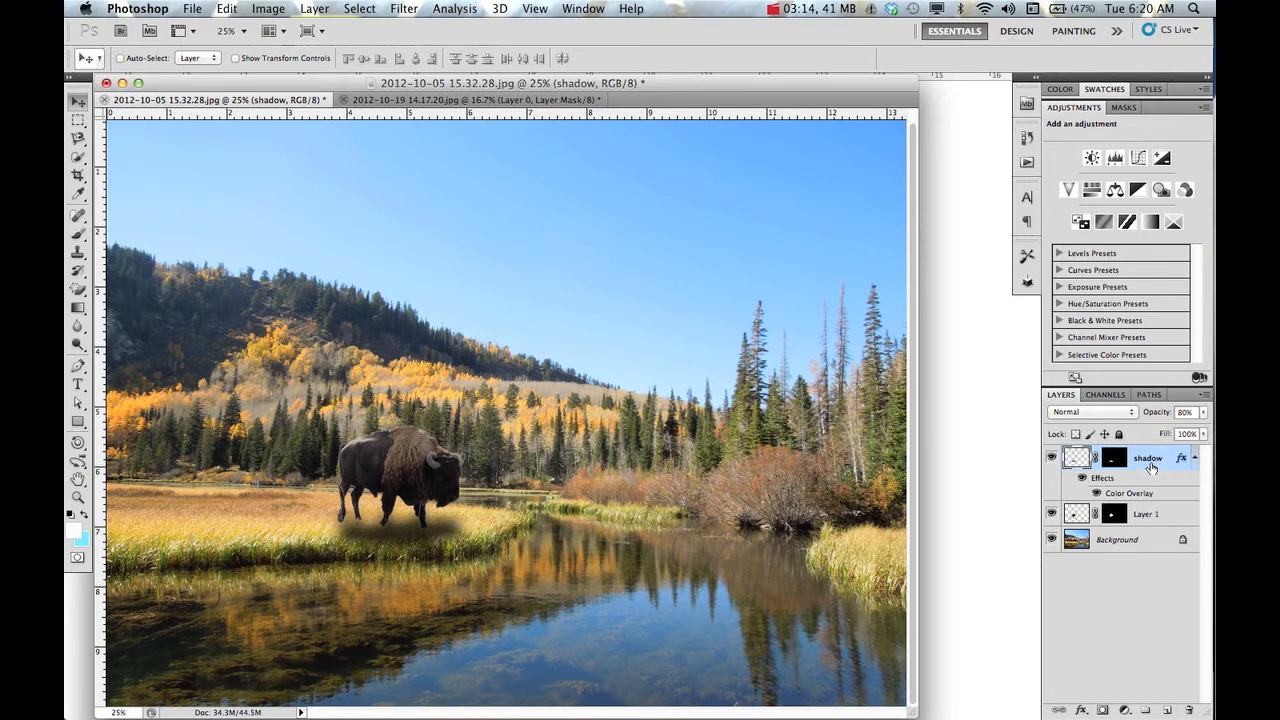
Shift the shadow slightly up and to the left beneath the bison's feet, then nudge it down four increments.
{"action": "left_click_drag", "start_coordinate": [408, 530], "coordinate": [394, 524]}
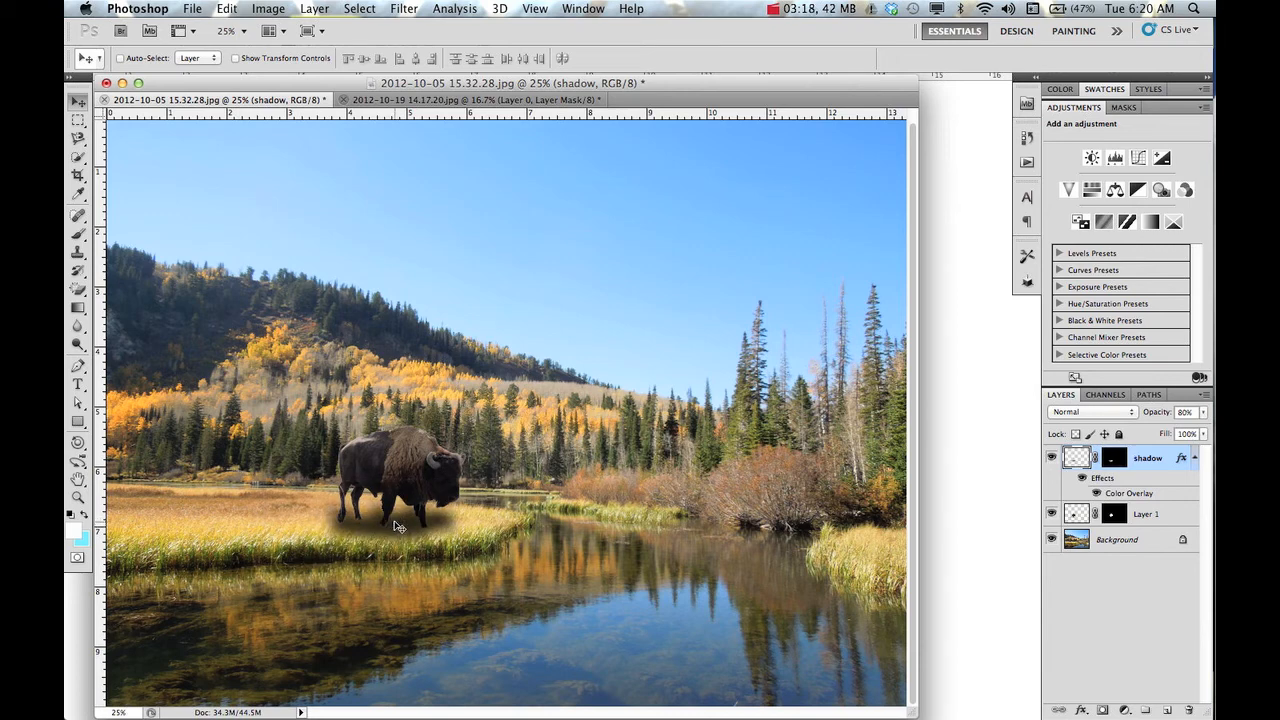
{"action": "key", "text": "Down"}
{"action": "key", "text": "Down"}
{"action": "key", "text": "Down"}
{"action": "key", "text": "Down"}
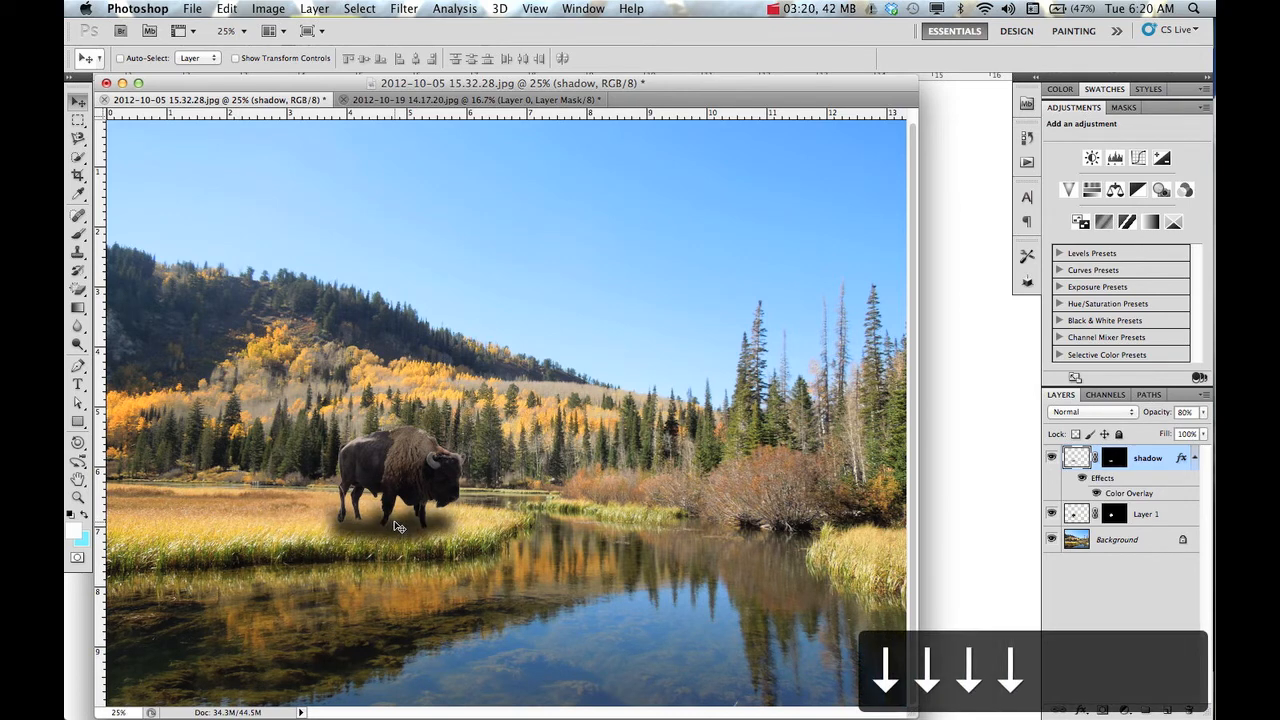
Place the shadow layer beneath the bison's Layer 1 and rename Layer 1 as "buff".
{"action": "left_click_drag", "start_coordinate": [1168, 460], "coordinate": [1158, 527]}
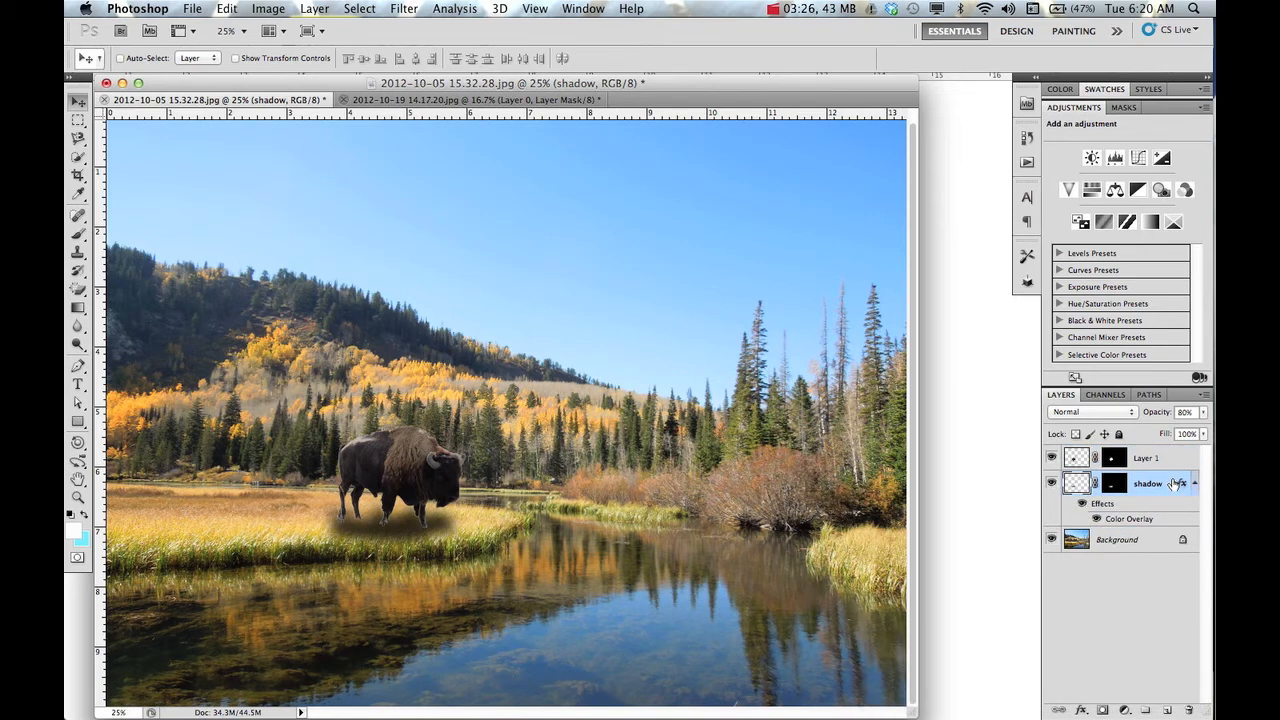
{"action": "left_click", "coordinate": [1160, 460]}
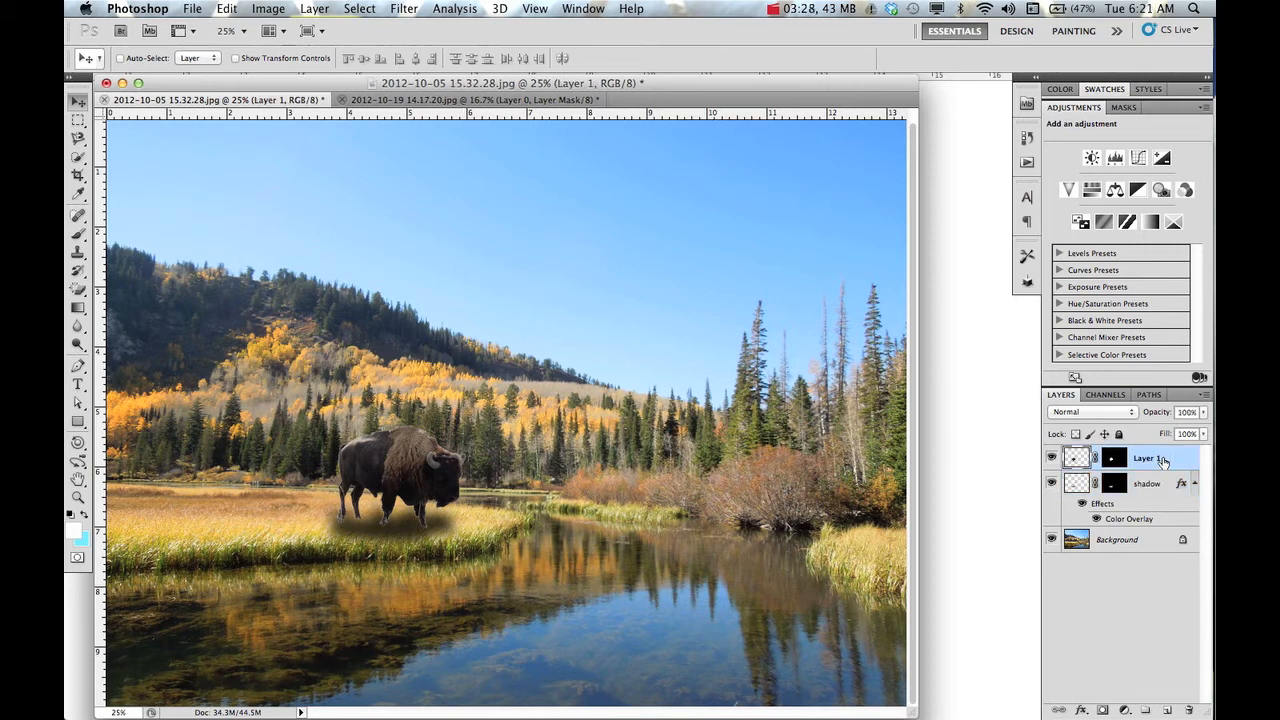
{"action": "double_click", "coordinate": [1146, 459]}
{"action": "type", "text": "buff"}
{"action": "key", "text": "Return"}
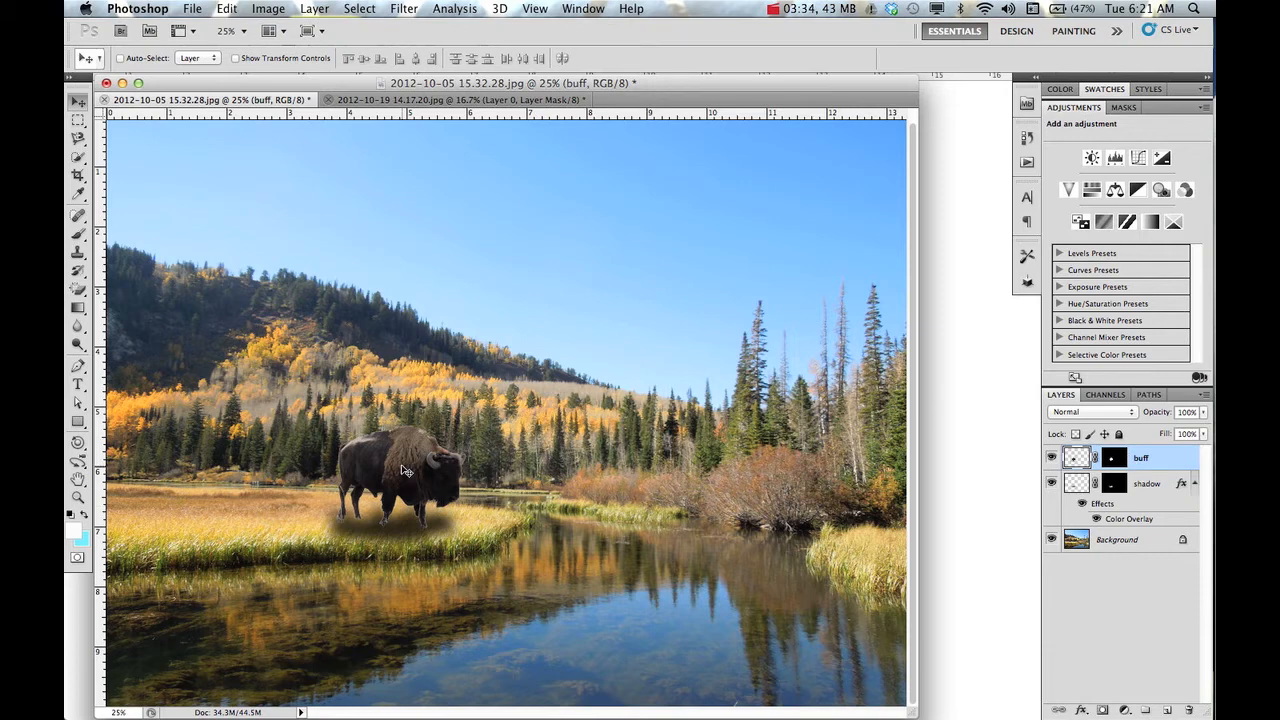
Undo a trial copy of the bison made on the canvas, and duplicate the buff layer as "reflect".
{"action": "left_click_drag", "start_coordinate": [404, 466], "coordinate": [405, 562]}
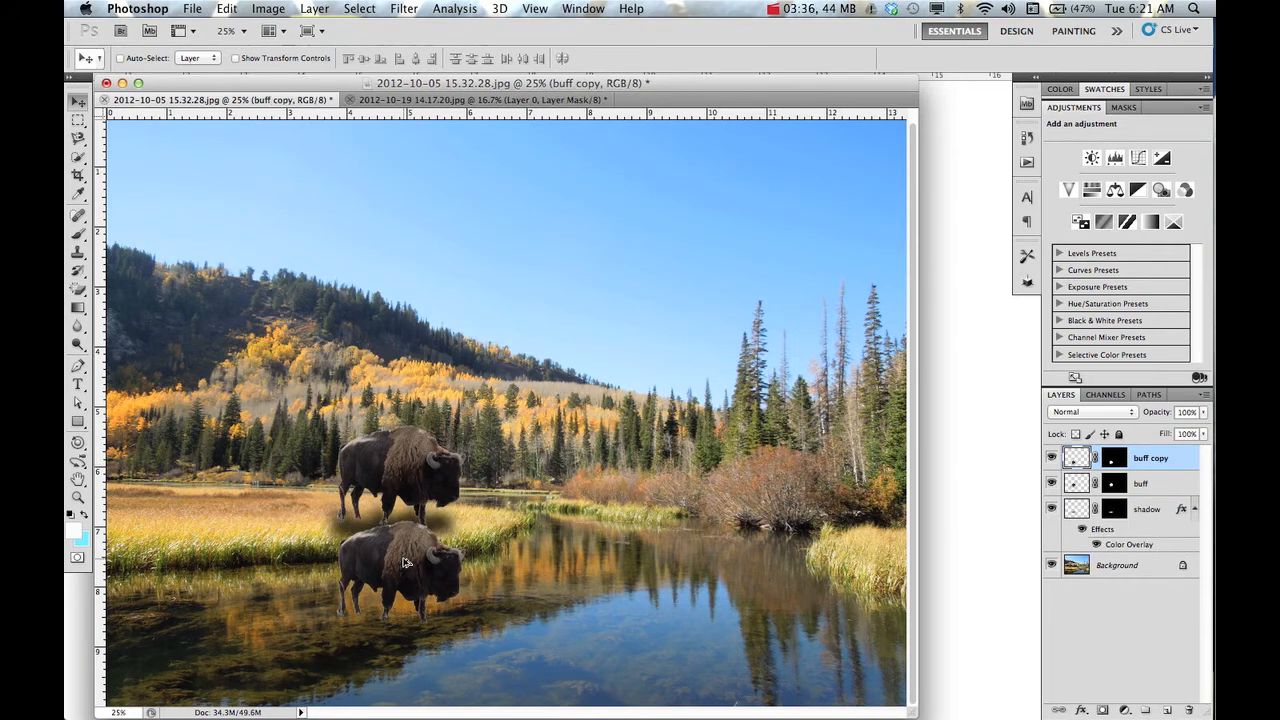
{"action": "key", "text": "super+z"}
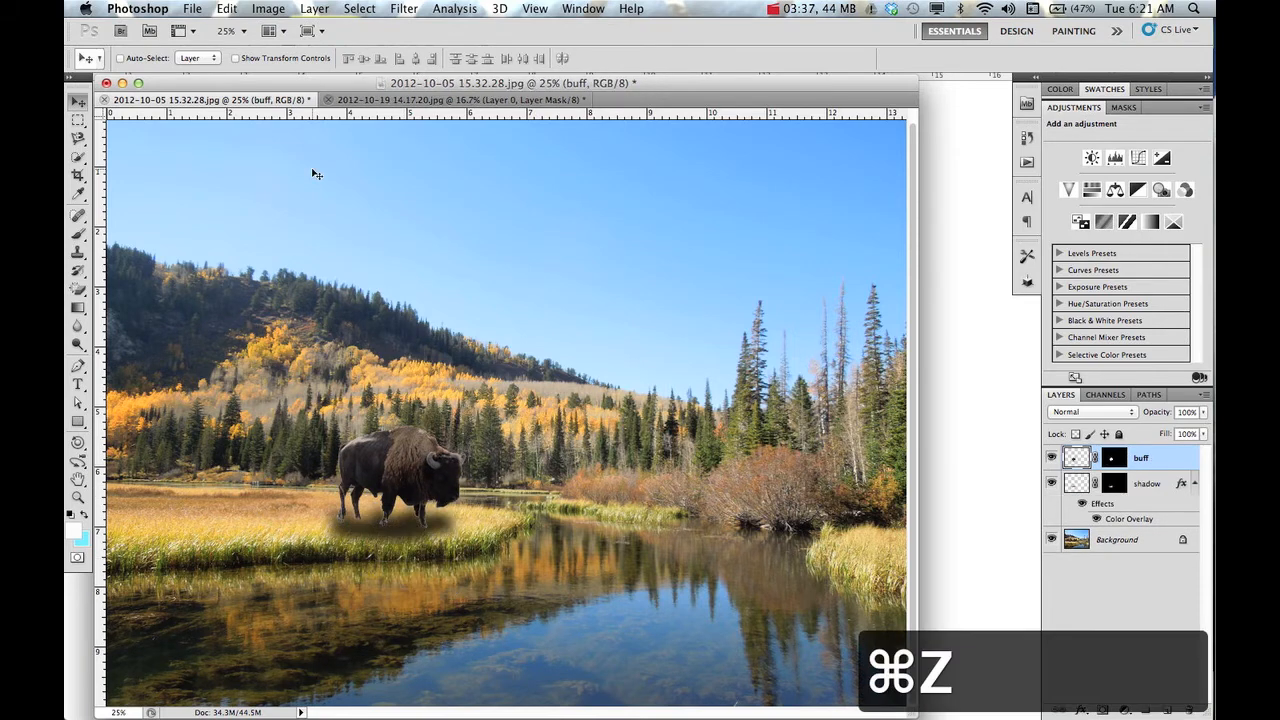
{"action": "left_click", "coordinate": [313, 9]}
{"action": "left_click", "coordinate": [328, 45]}
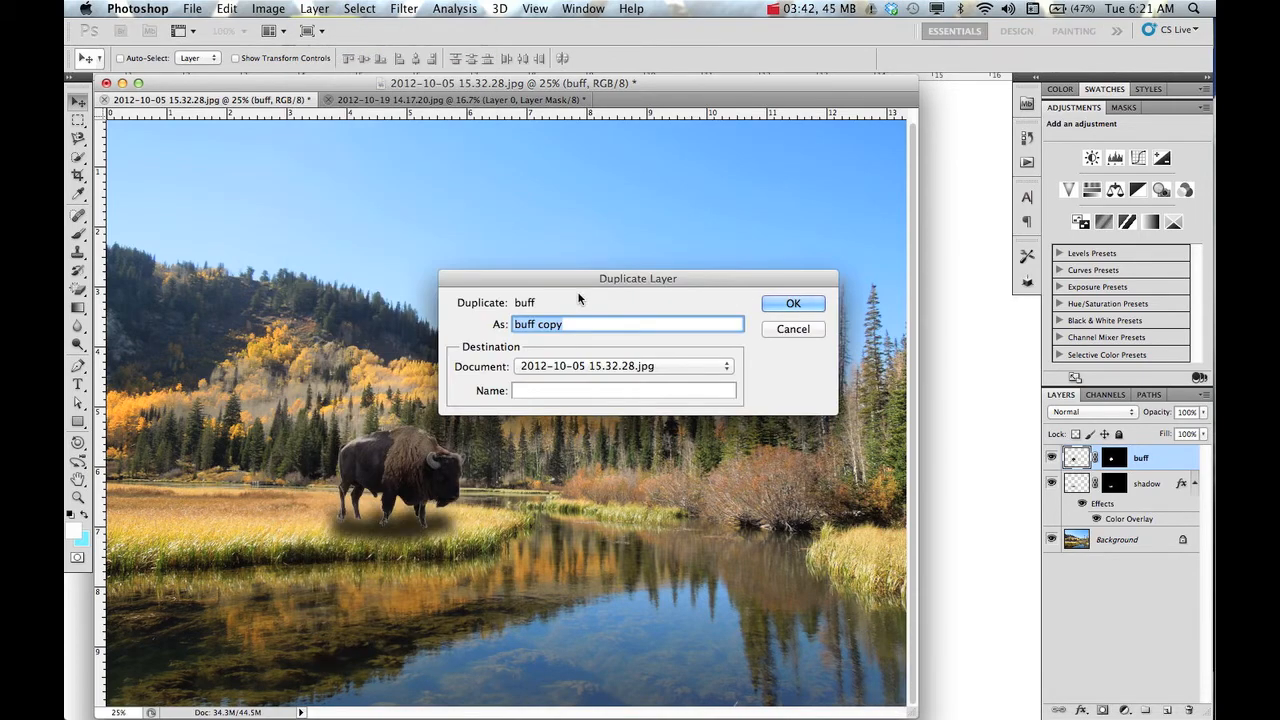
{"action": "type", "text": "reflect"}
{"action": "key", "text": "Return"}
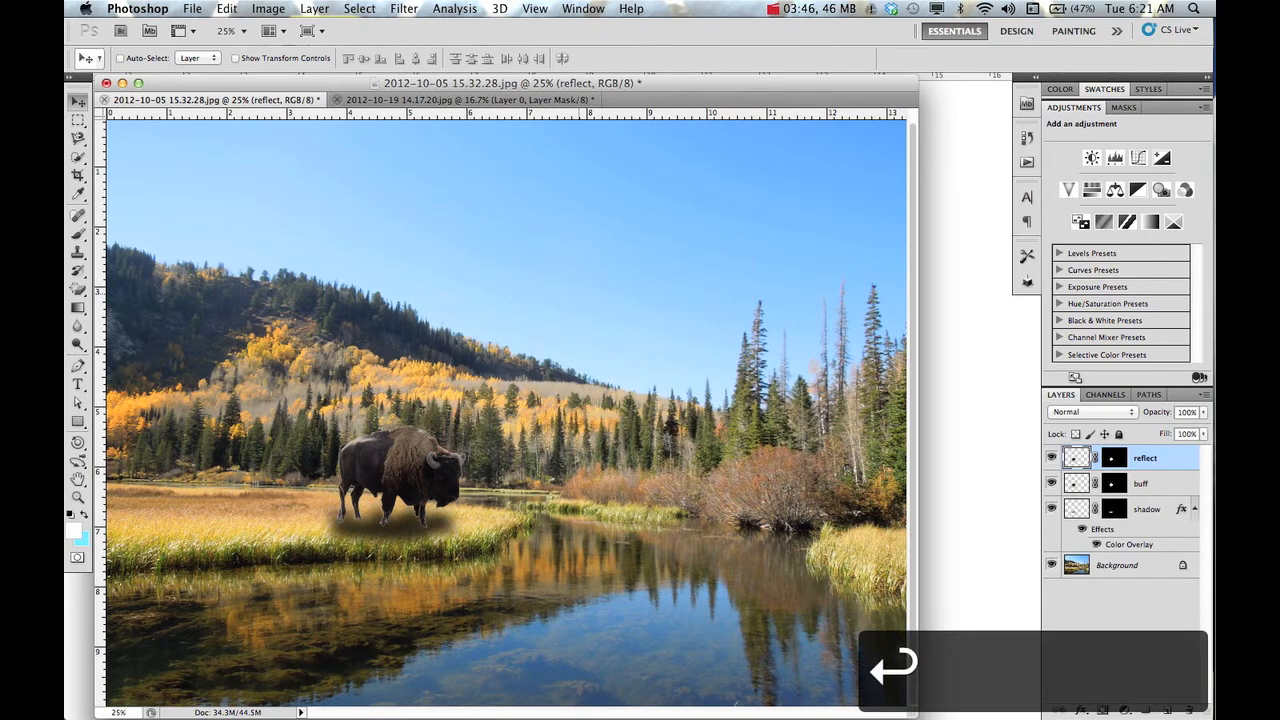
Flip the reflect bison vertically with its height squashed to about -51%, and position it in the water below the original bison.
{"action": "left_click_drag", "start_coordinate": [403, 462], "coordinate": [399, 519]}
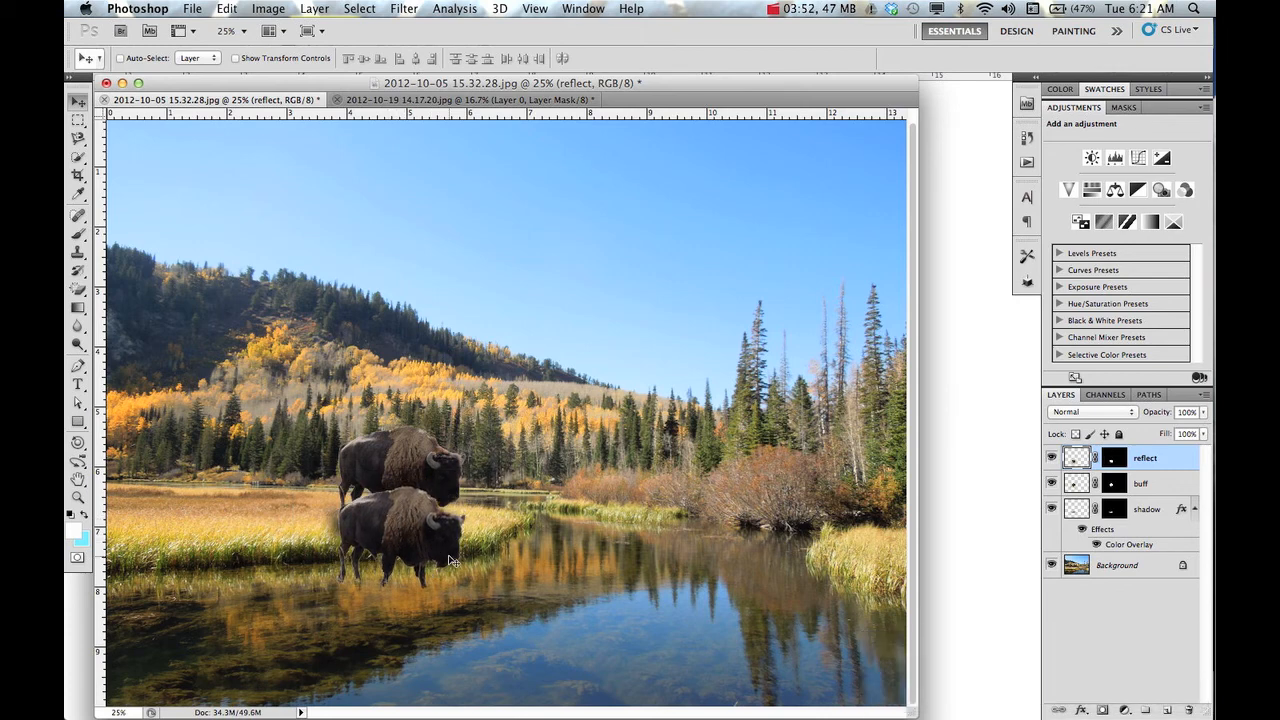
{"action": "key", "text": "super+t"}
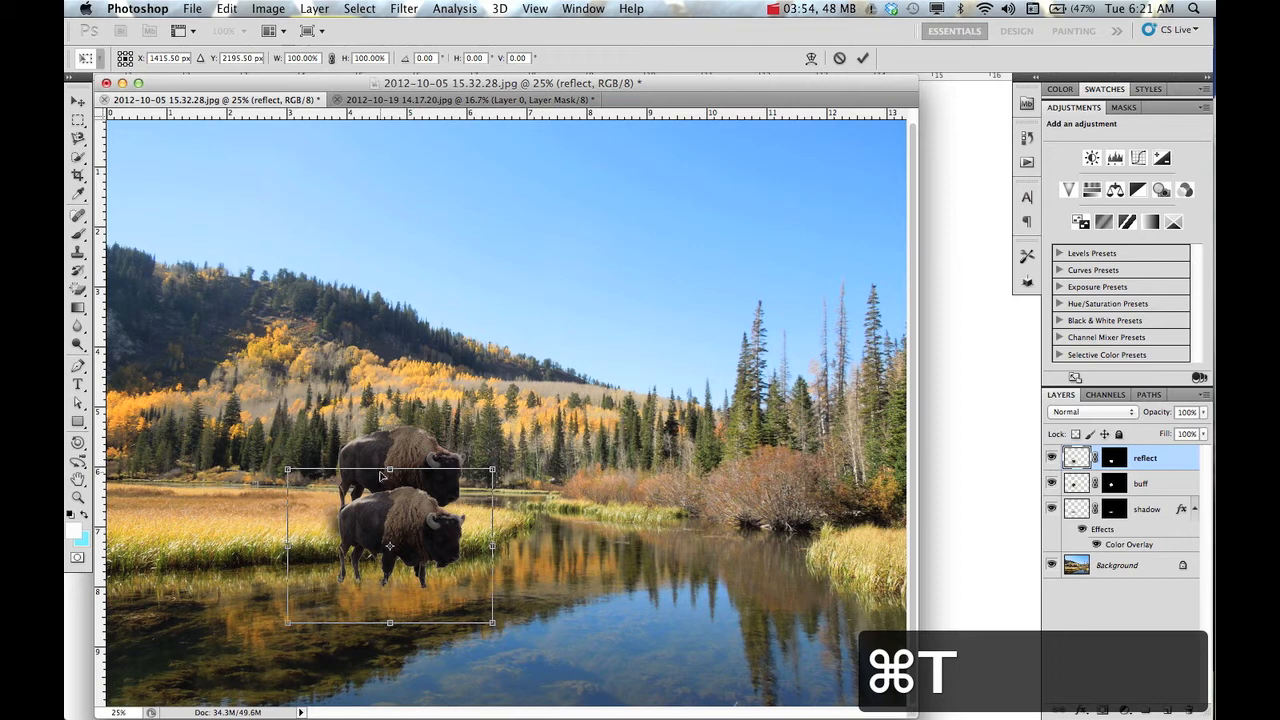
{"action": "left_click_drag", "start_coordinate": [390, 466], "coordinate": [381, 646]}
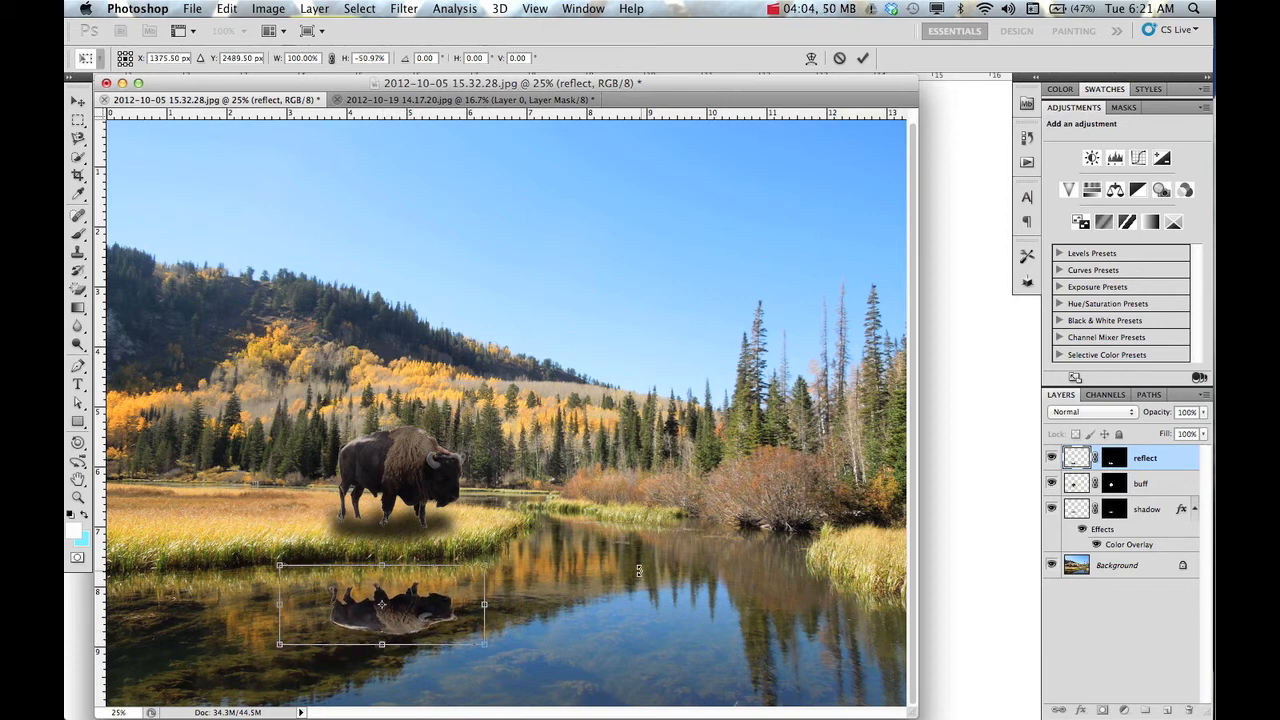
{"action": "key", "text": "Return"}
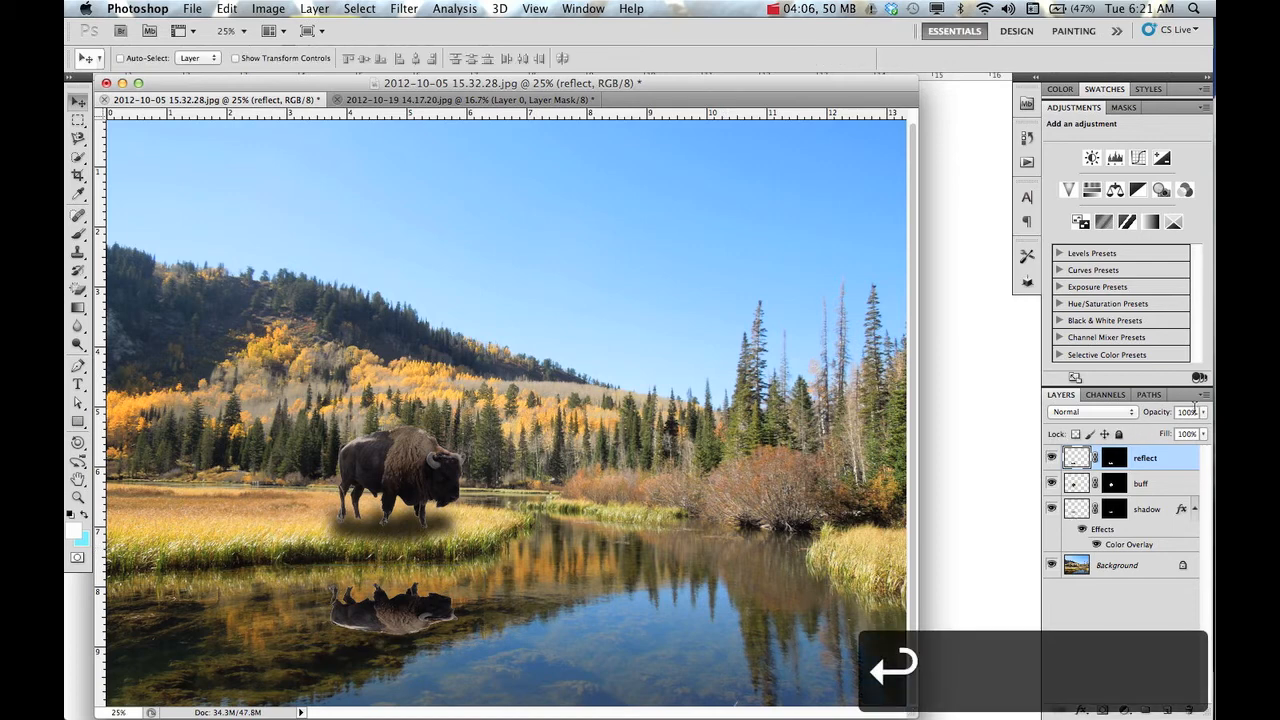
Reduce the reflect layer's opacity to 56%.
{"action": "left_click", "coordinate": [1203, 412]}
{"action": "left_click_drag", "start_coordinate": [1199, 431], "coordinate": [1163, 433]}
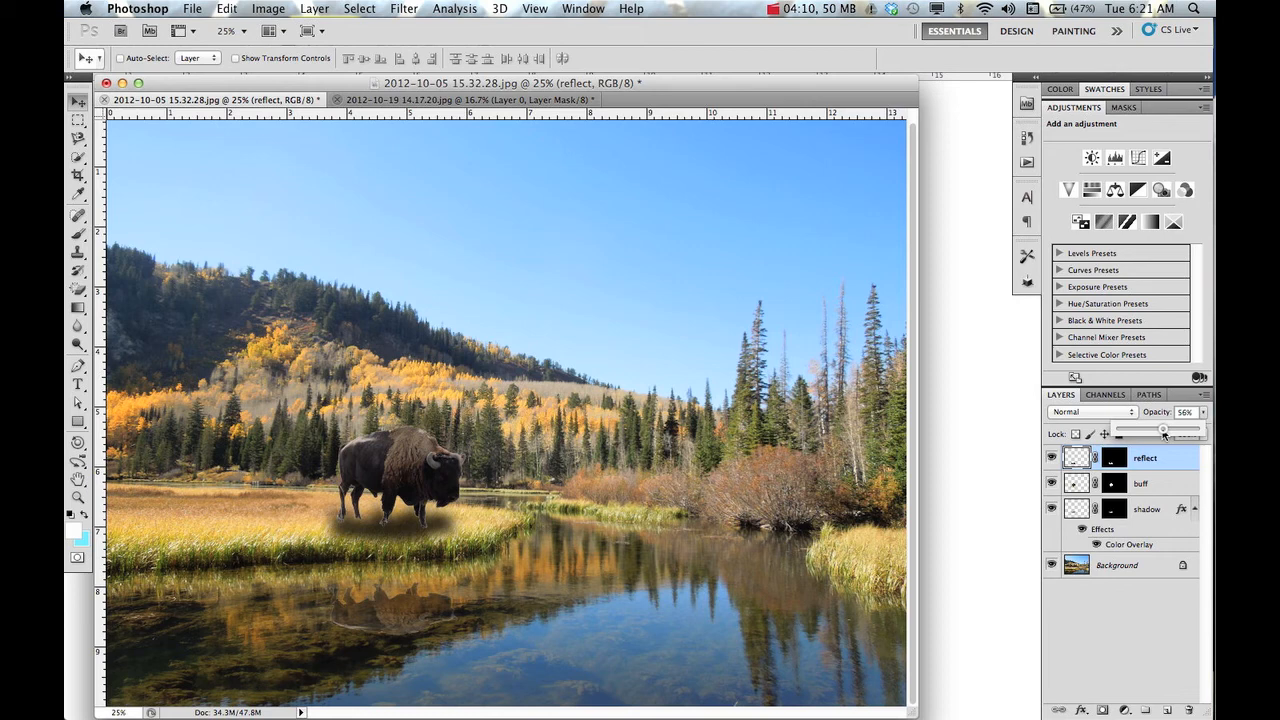